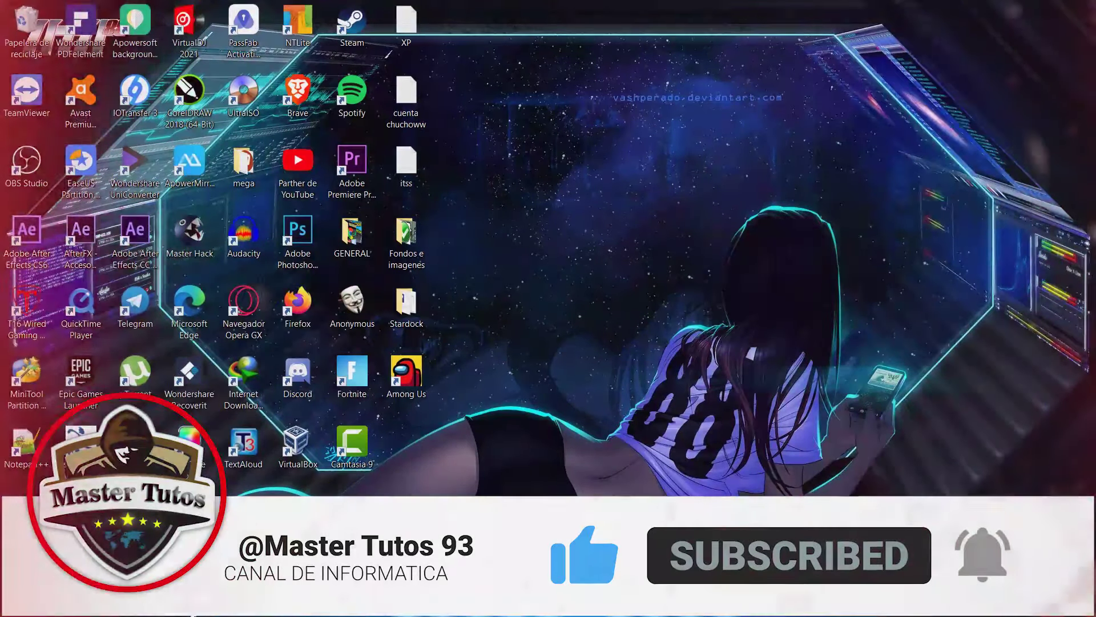
Step: Open the Start menu to view its current style, and close it
key(super)
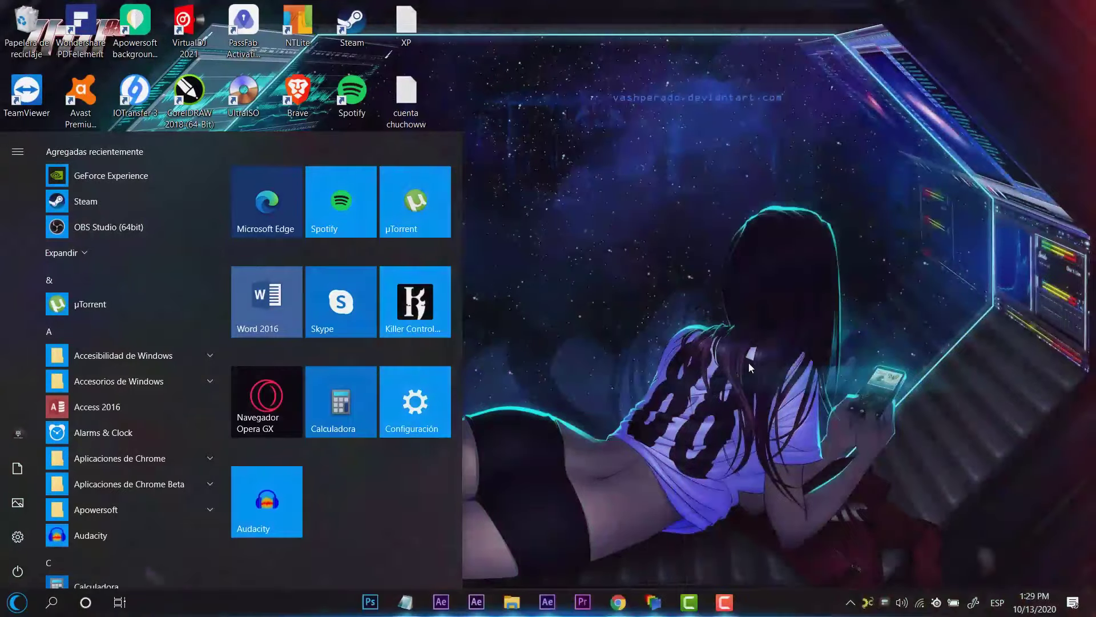
click(749, 362)
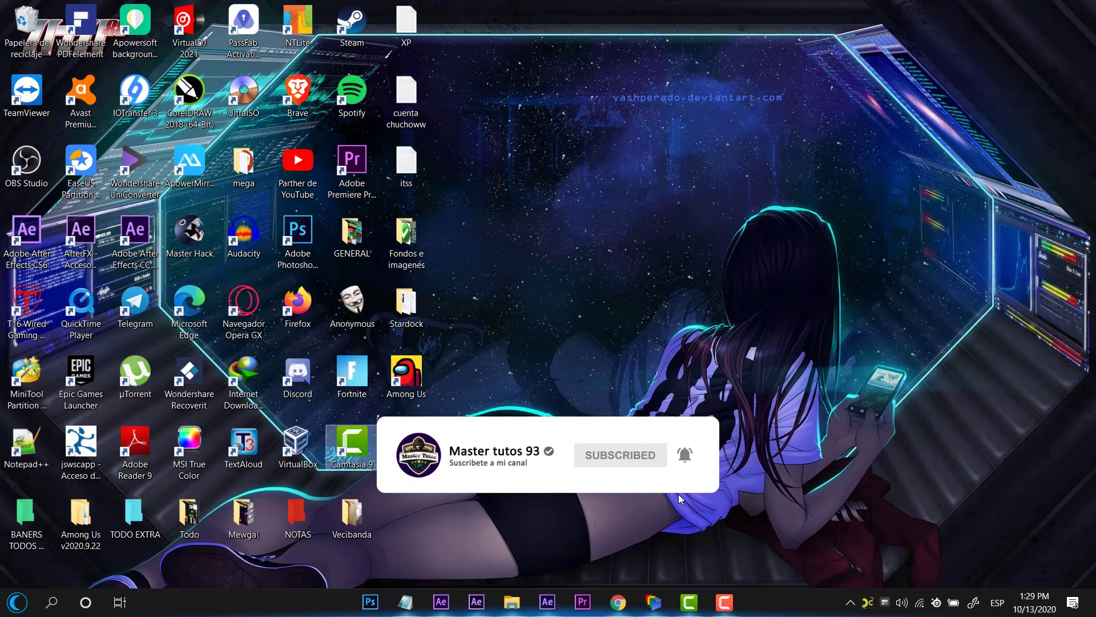
Step: Open Stardock Curtains and reposition its update prompt over the version information
click(662, 594)
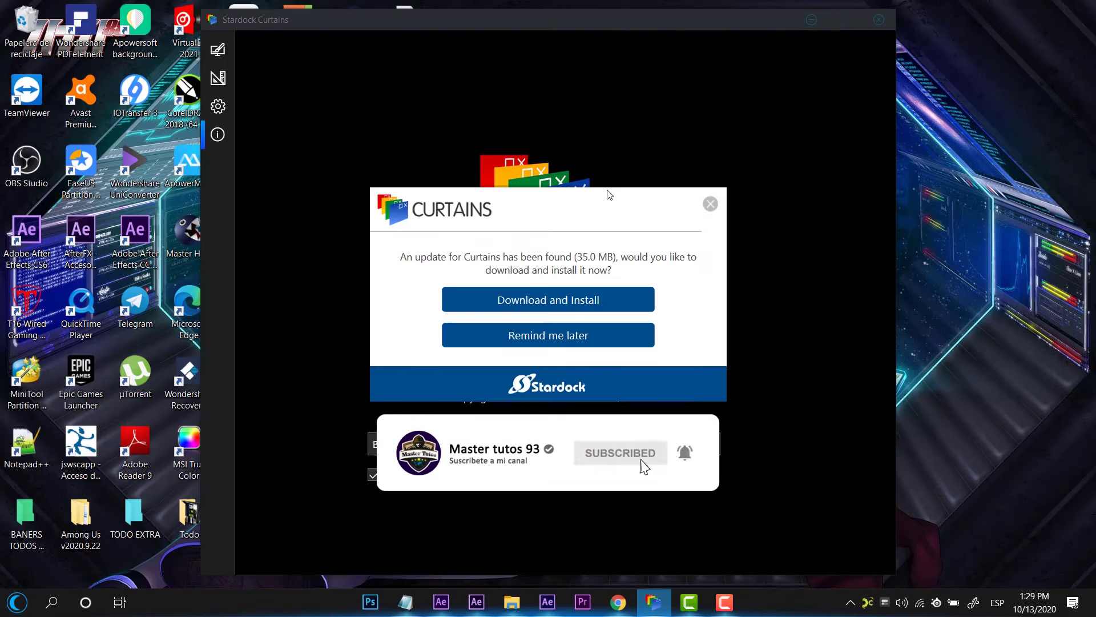
drag(610, 194, 768, 119)
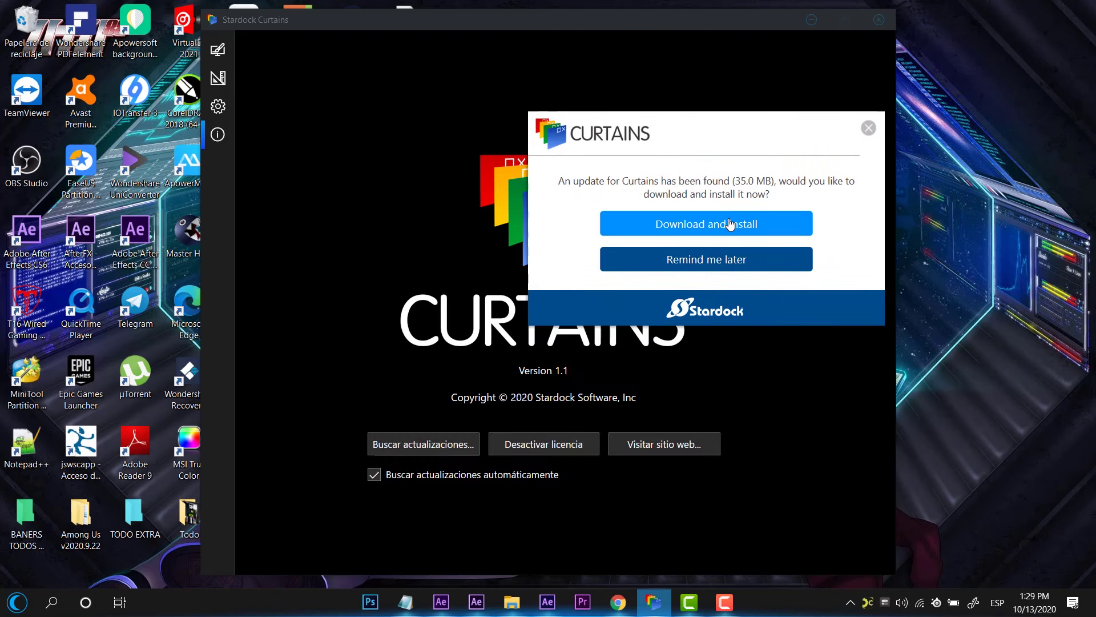
drag(694, 157, 644, 108)
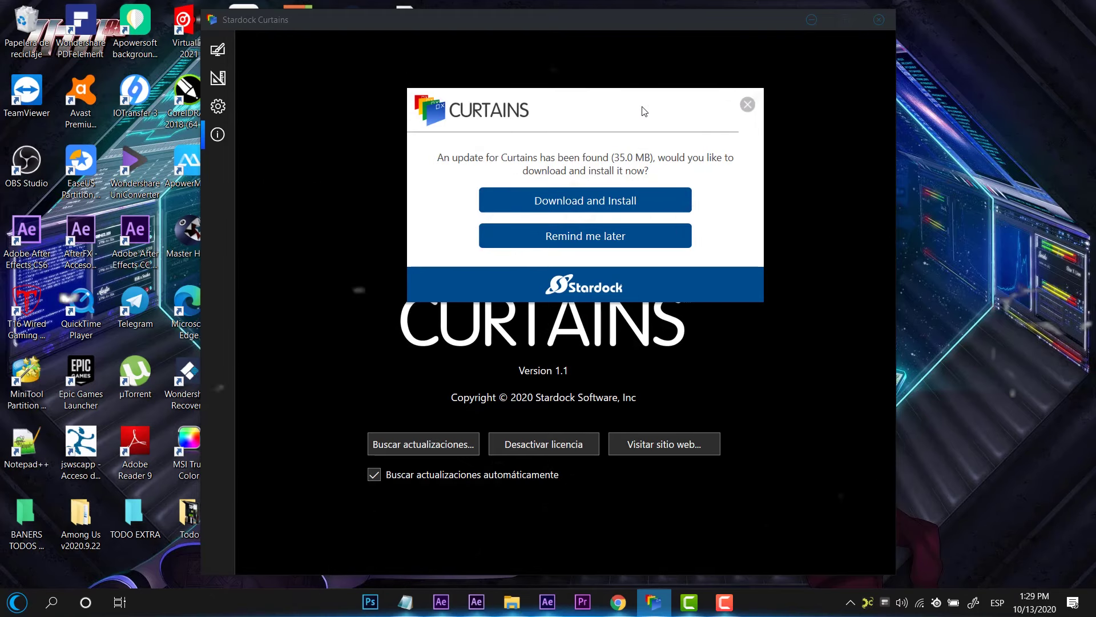
drag(644, 111, 741, 205)
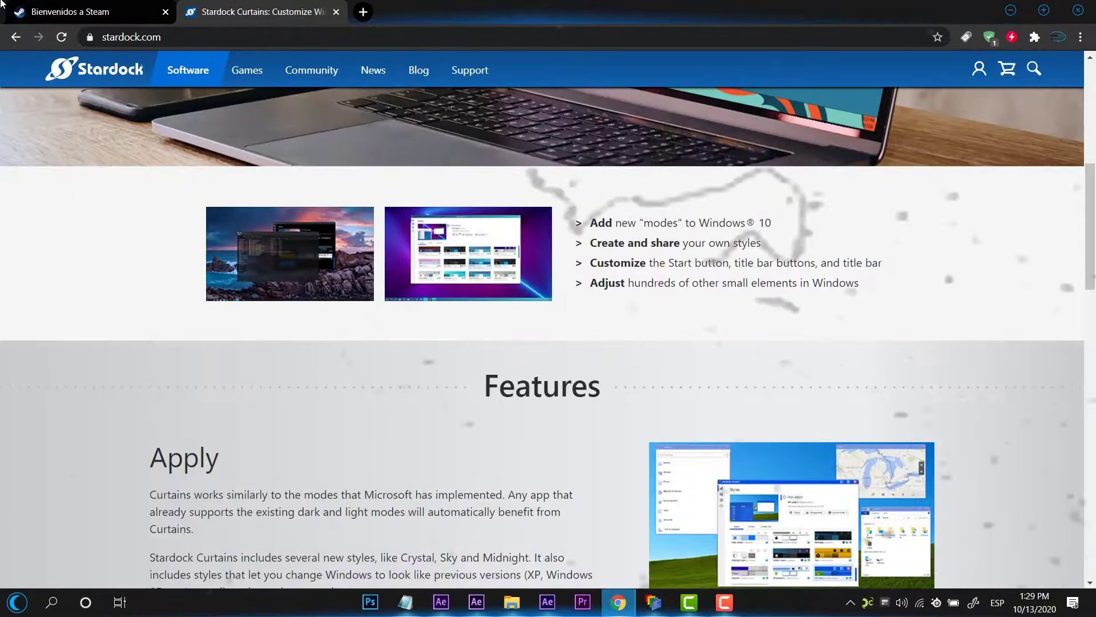
Step: Switch to the Steam store page in Chrome and look through the home page listings
click(2, 5)
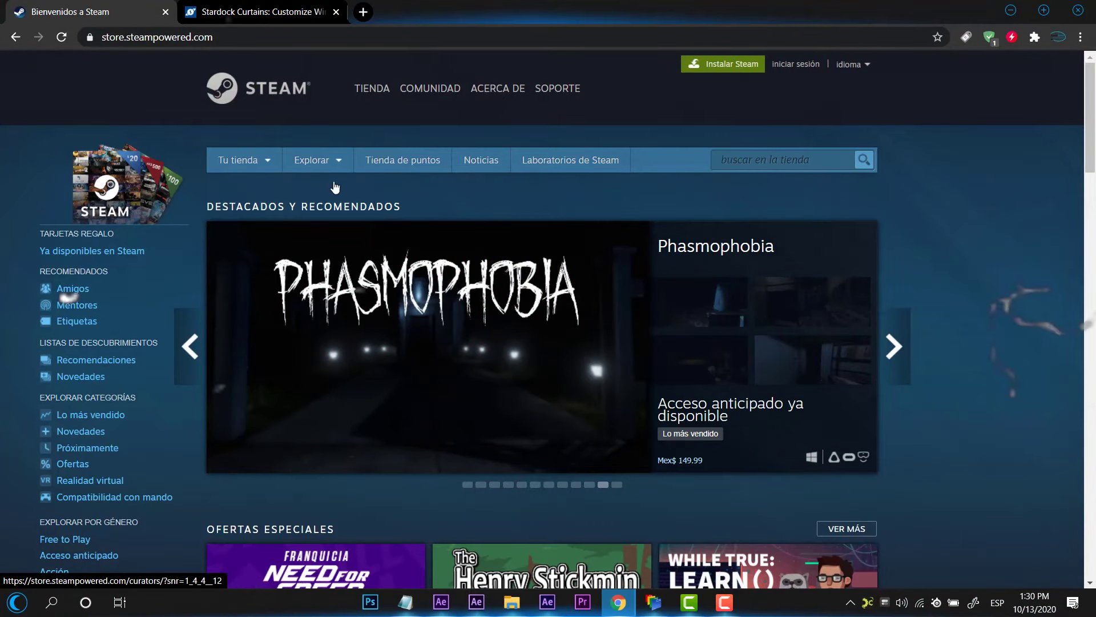
mouse_move(314, 160)
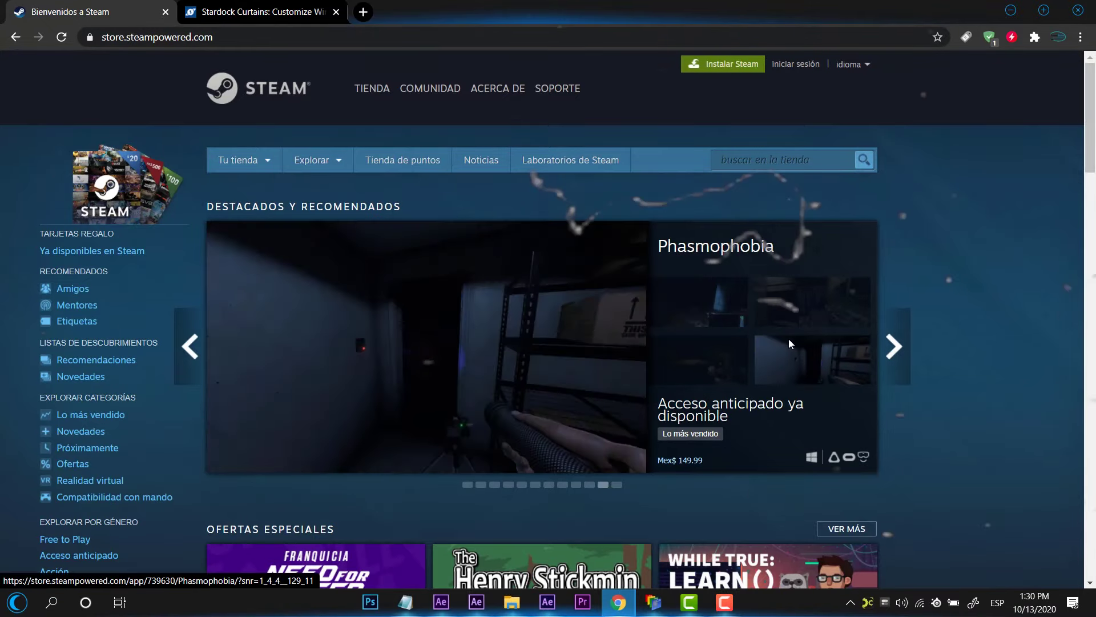
scroll(968, 297, down, 5)
scroll(969, 296, down, 15)
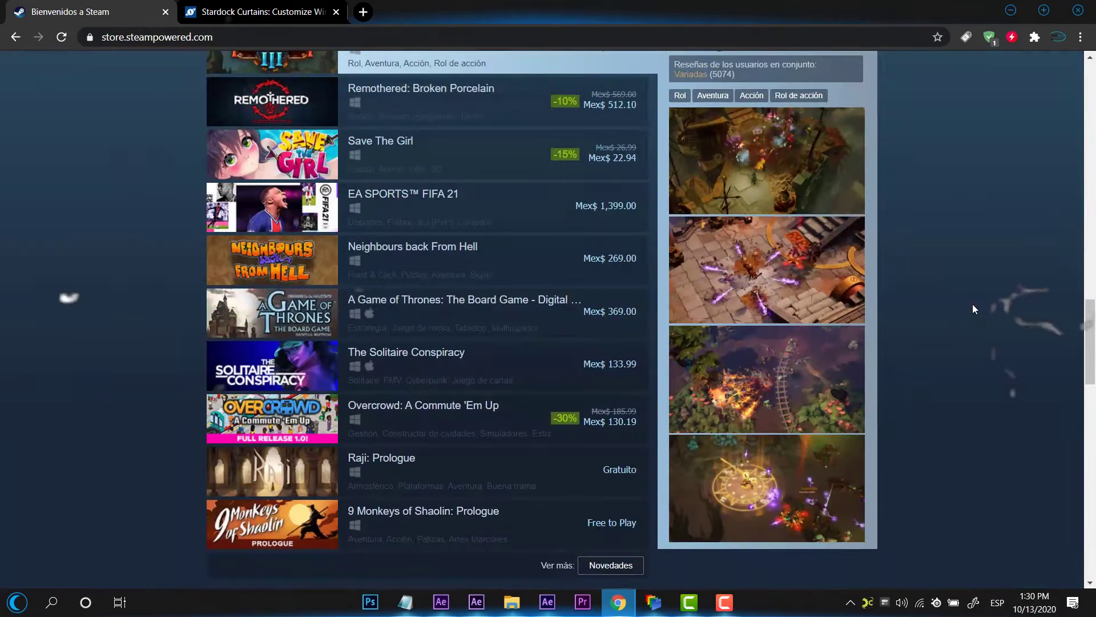
scroll(973, 306, down, 6)
scroll(973, 306, up, 20)
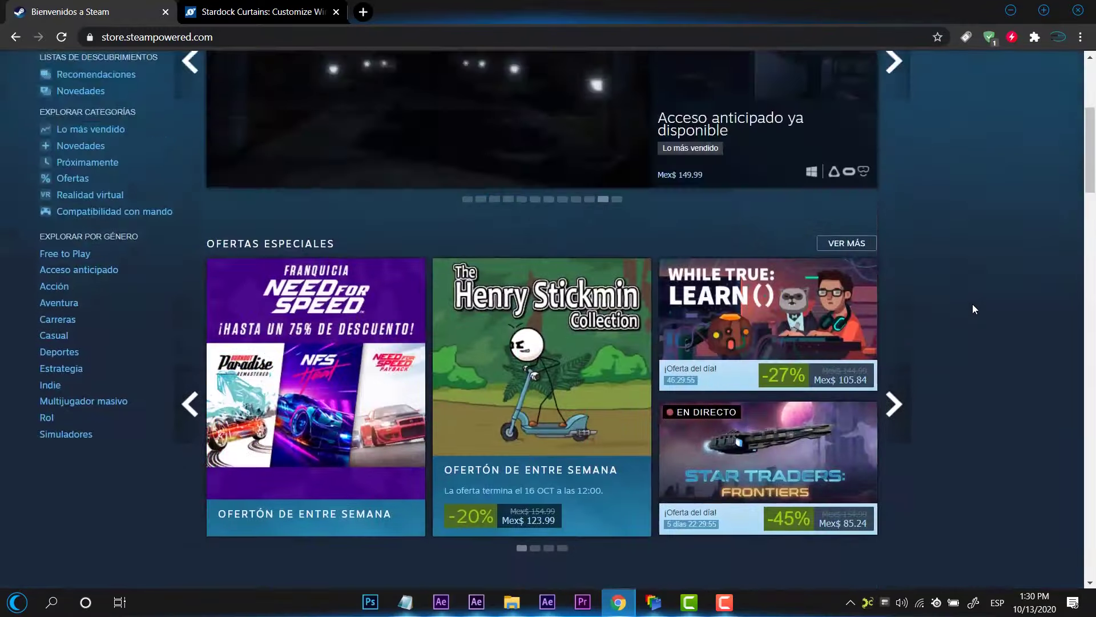
scroll(974, 309, up, 5)
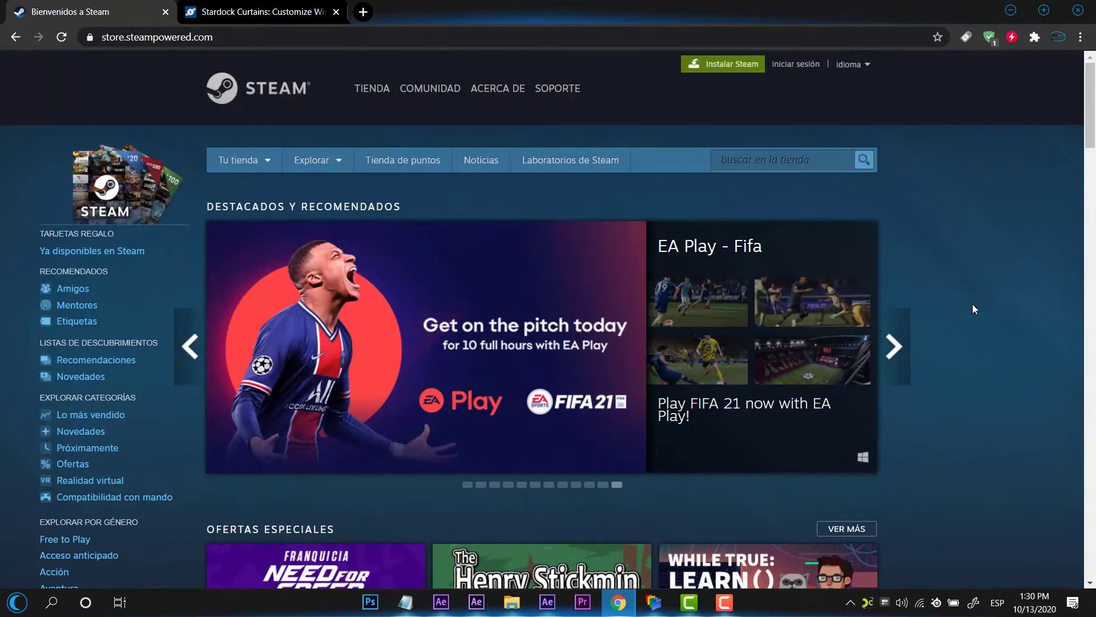
Step: Browse the featured games carousel on the Steam store and review the sections below it
click(903, 366)
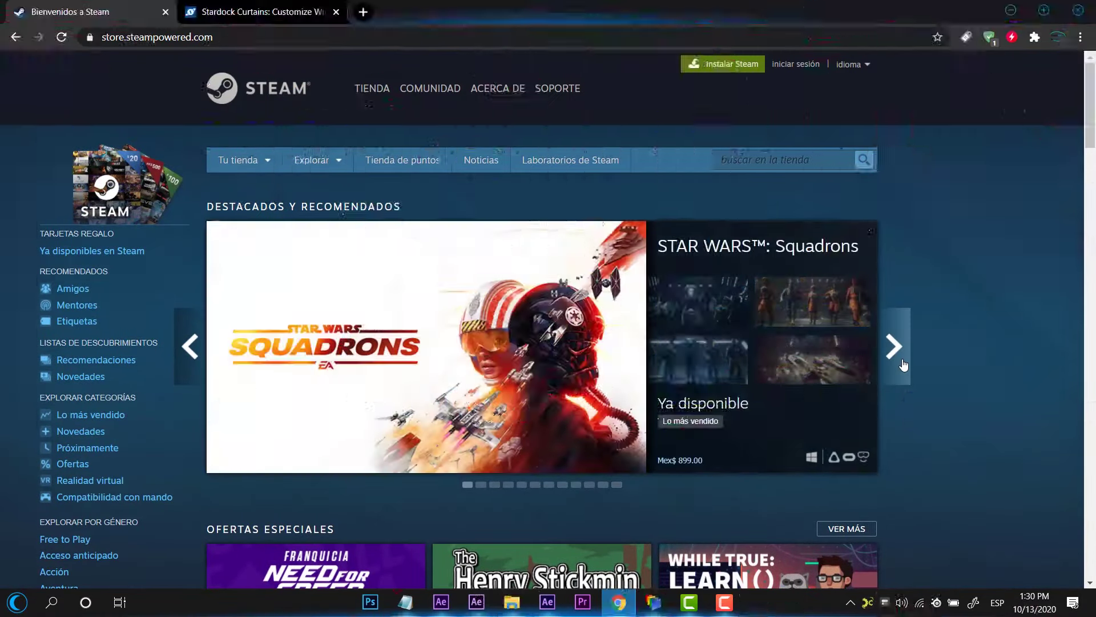
click(899, 360)
click(190, 346)
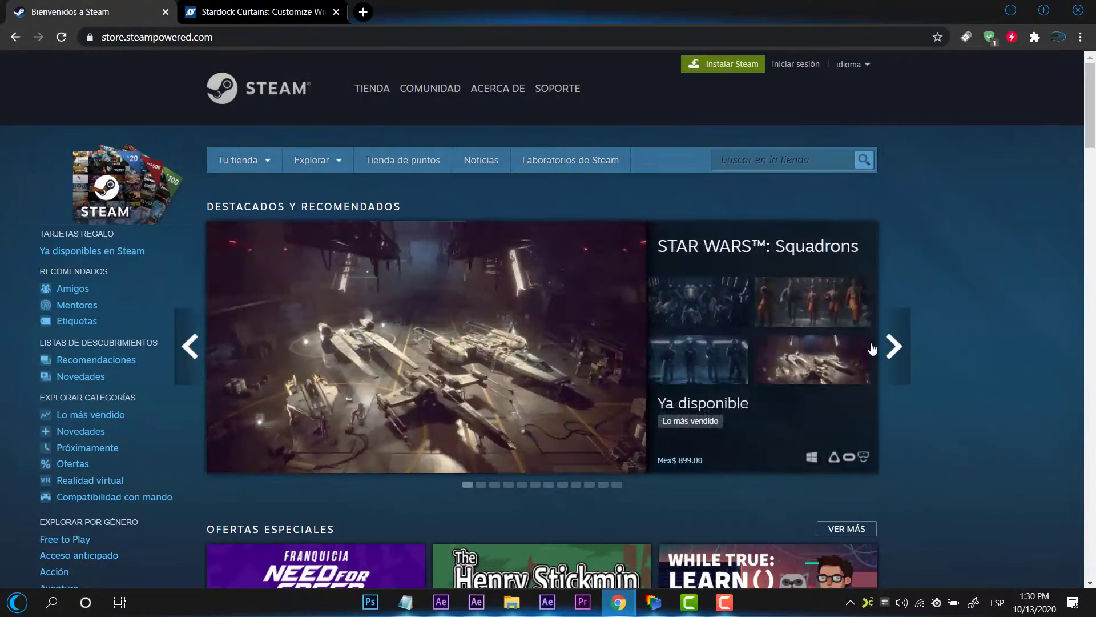
click(898, 343)
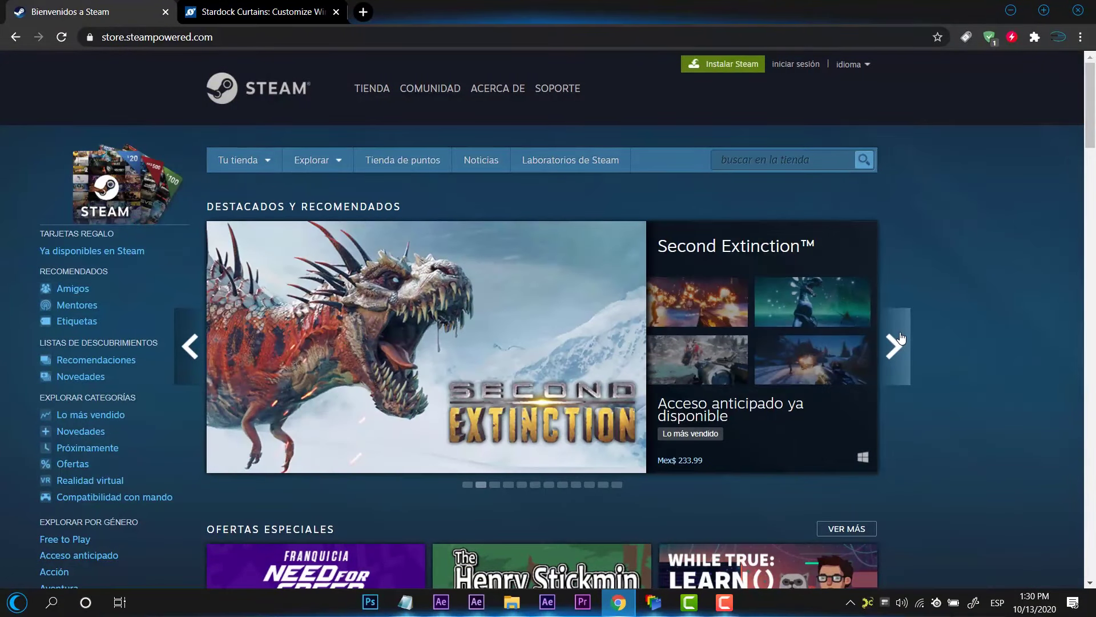
click(901, 338)
scroll(957, 343, down, 20)
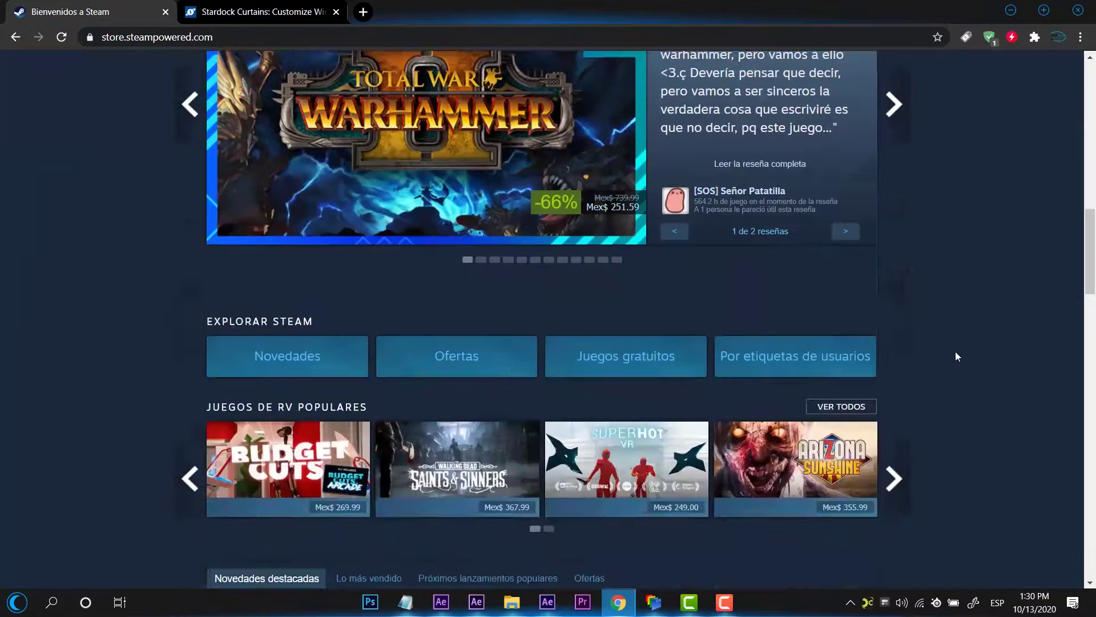
scroll(953, 365, down, 5)
scroll(948, 364, up, 20)
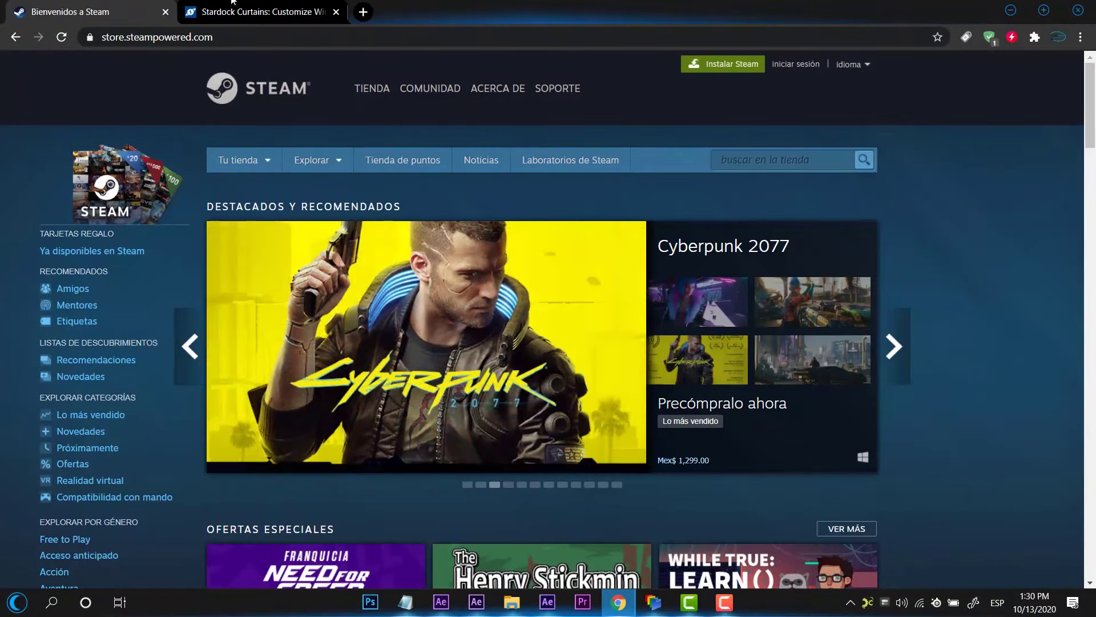
Step: Review the Stardock Curtains product page, including its features and system requirements
key(ctrl+Tab)
scroll(475, 346, up, 10)
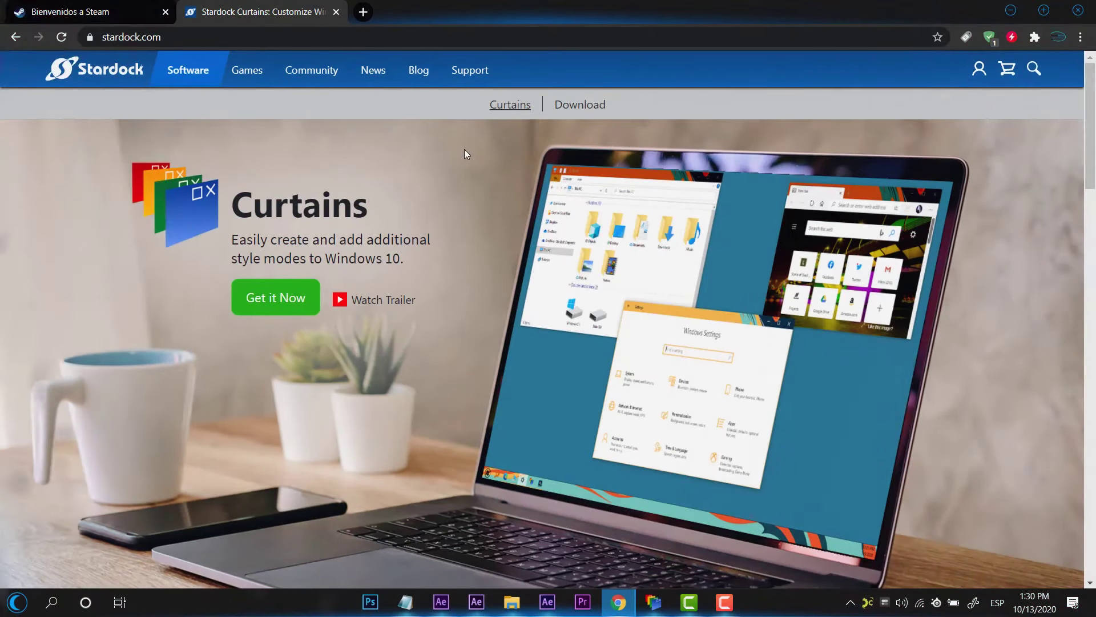
scroll(474, 200, down, 10)
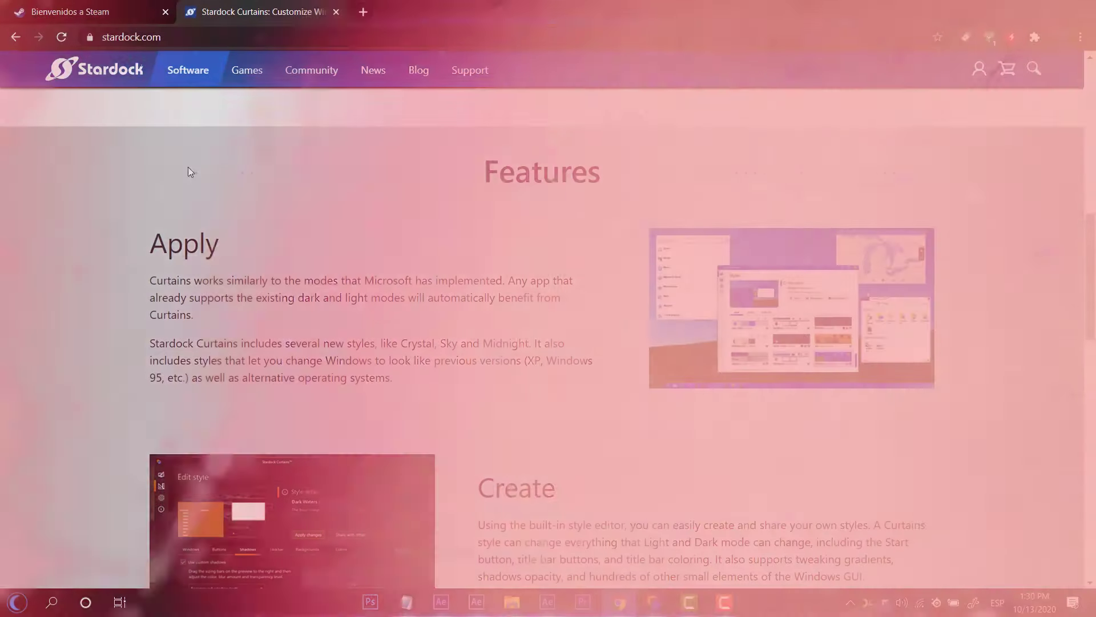
scroll(190, 171, down, 17)
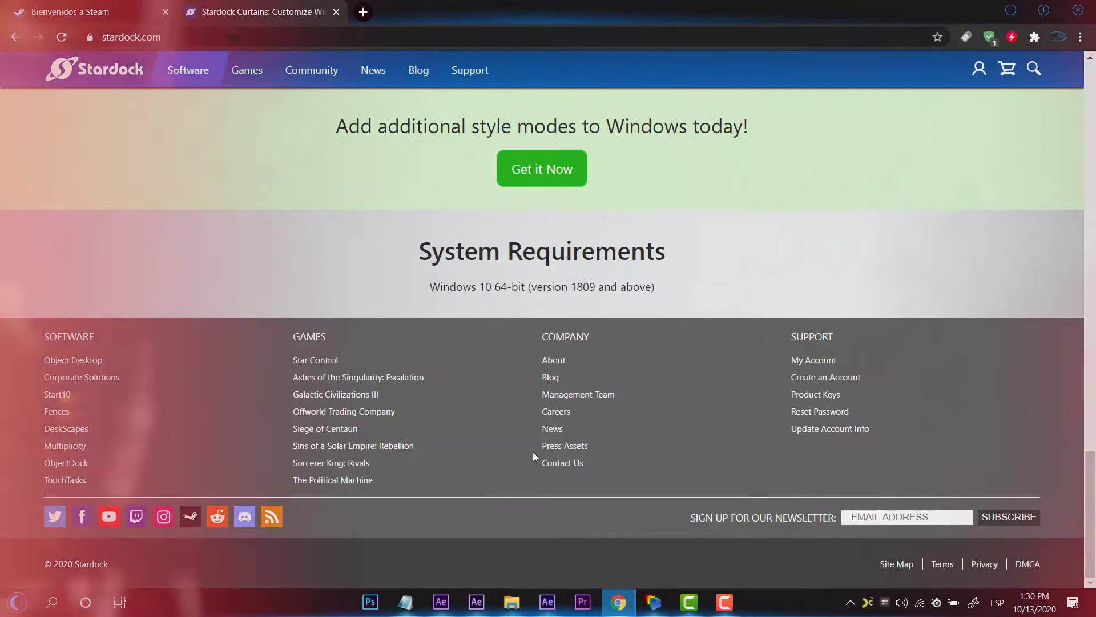
scroll(561, 407, up, 18)
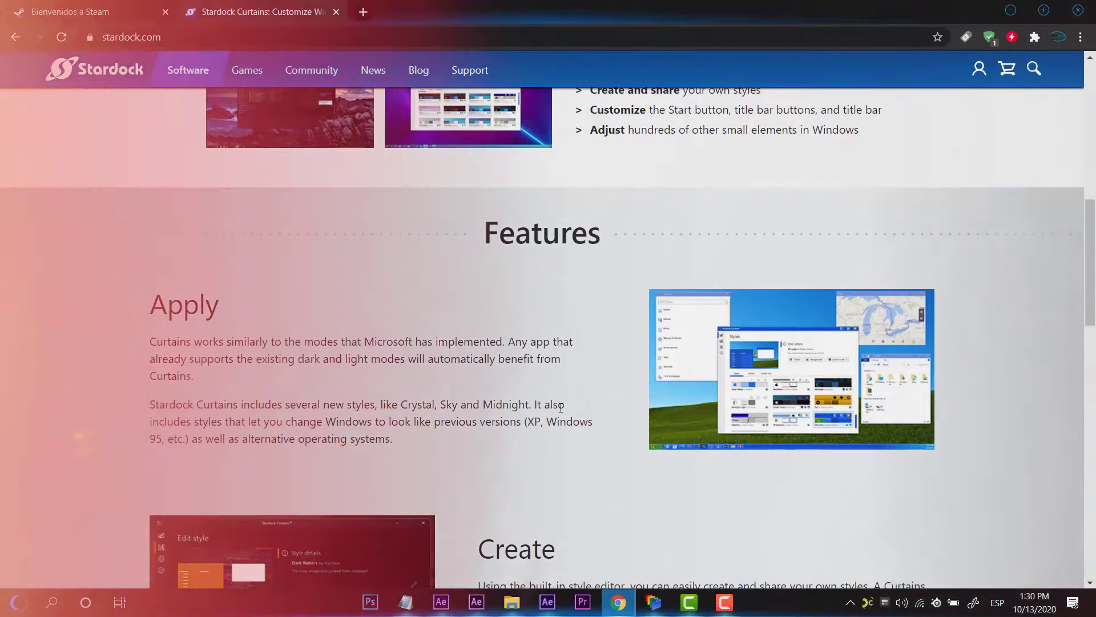
scroll(561, 407, down, 5)
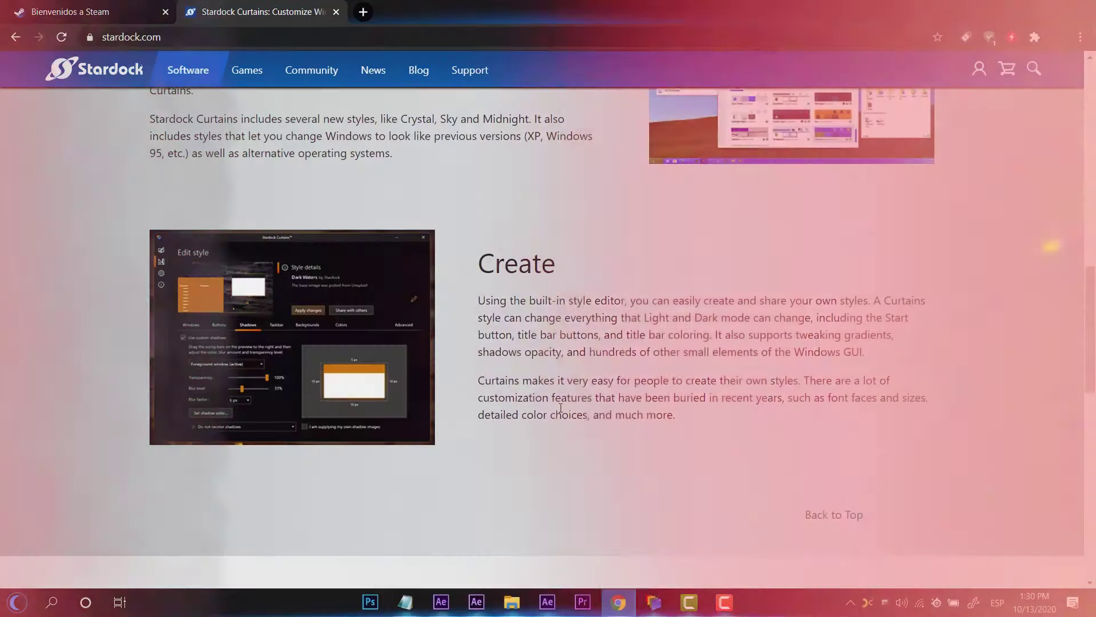
scroll(561, 407, down, 11)
scroll(560, 407, up, 20)
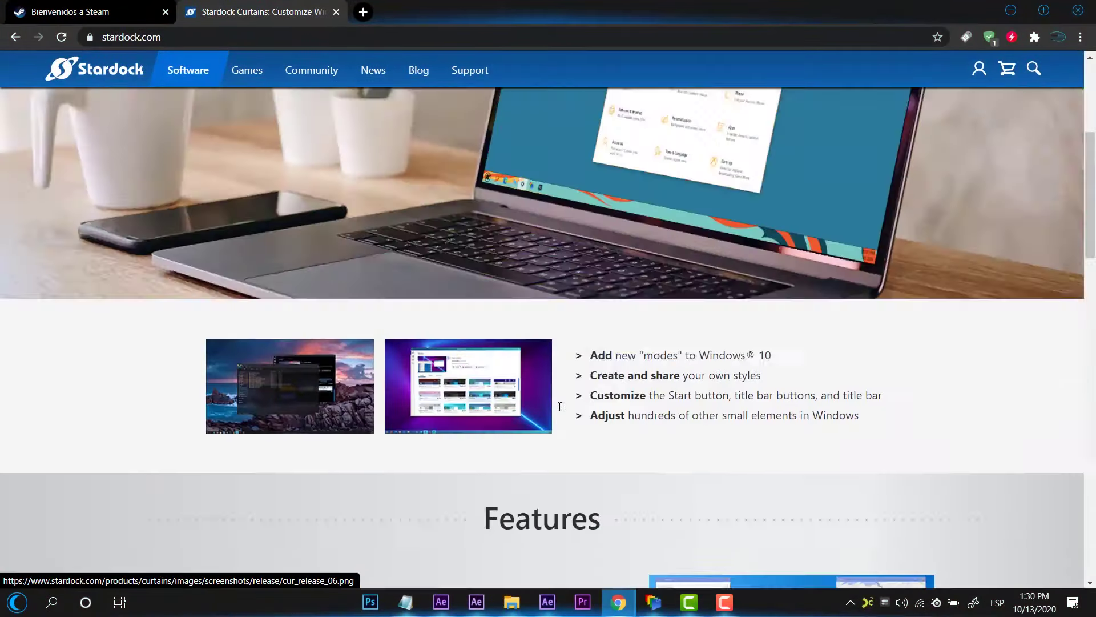
scroll(560, 407, up, 5)
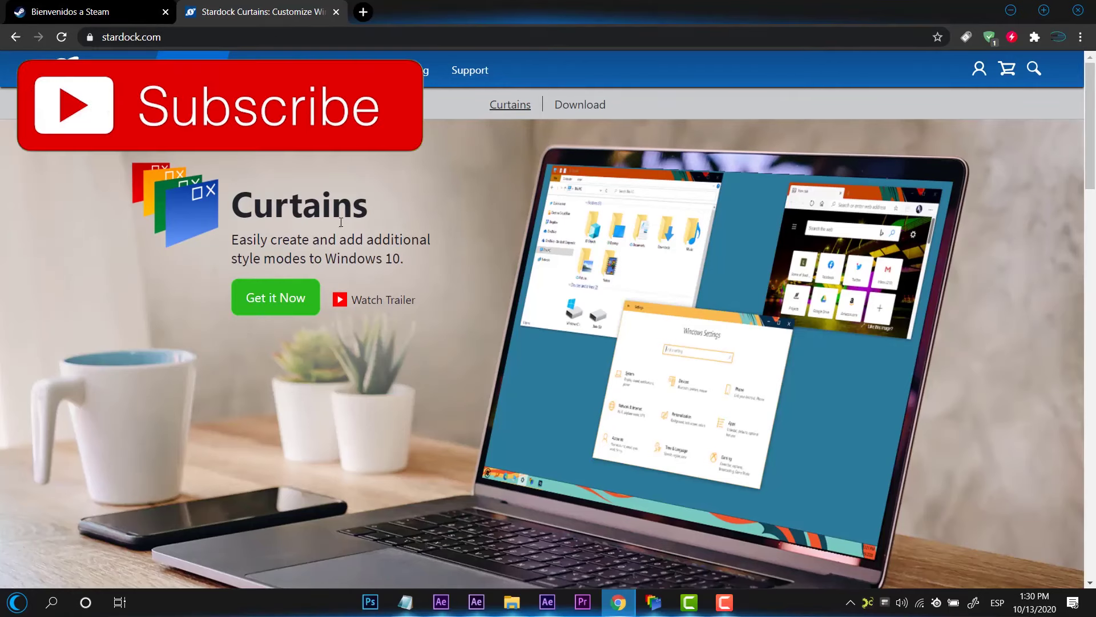
Step: Minimize the browser, and download and install the Curtains update, accepting the license agreement
click(142, 4)
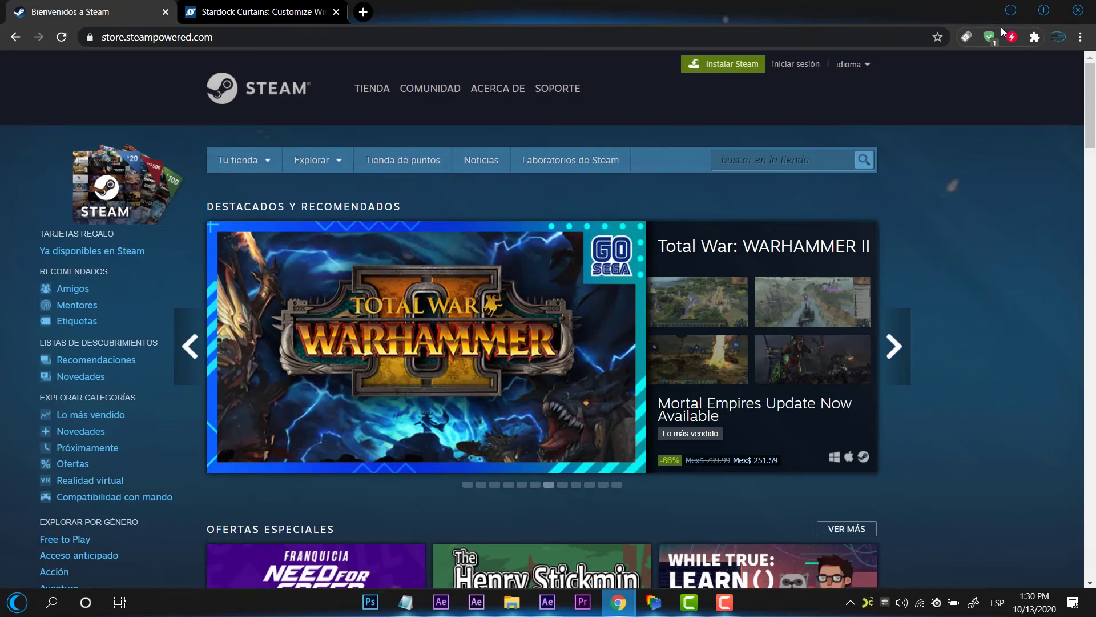
click(1009, 10)
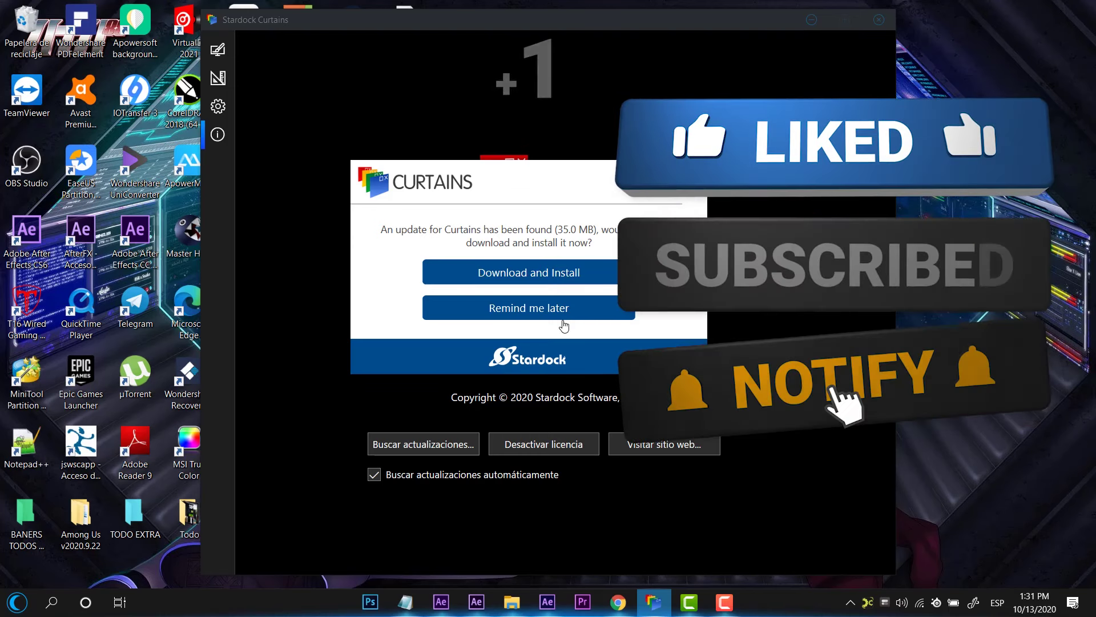
click(541, 275)
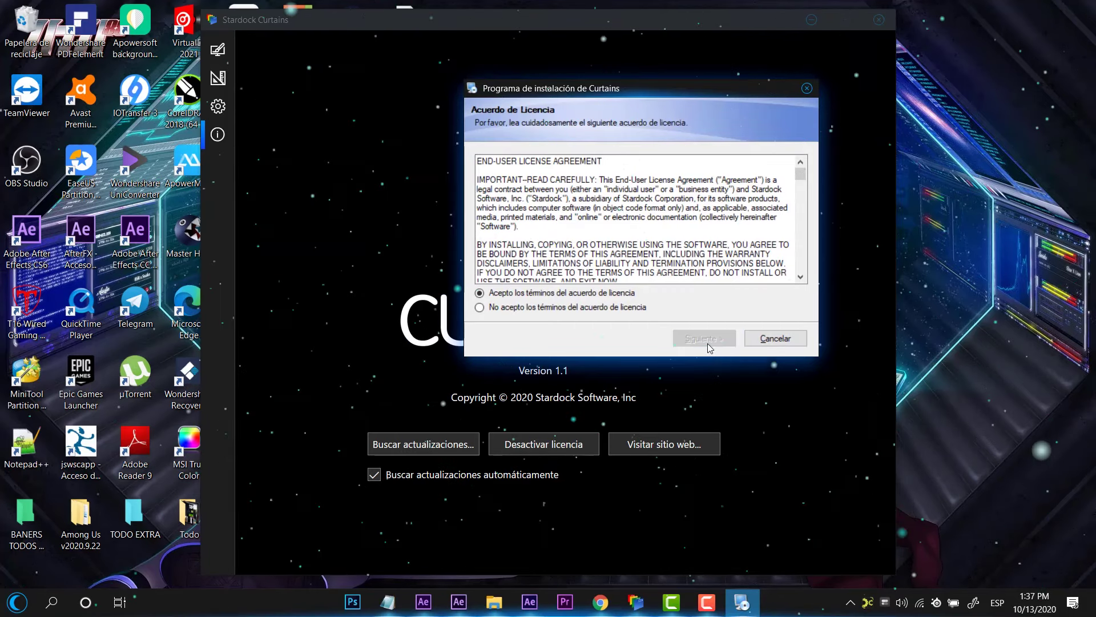
click(707, 338)
click(708, 338)
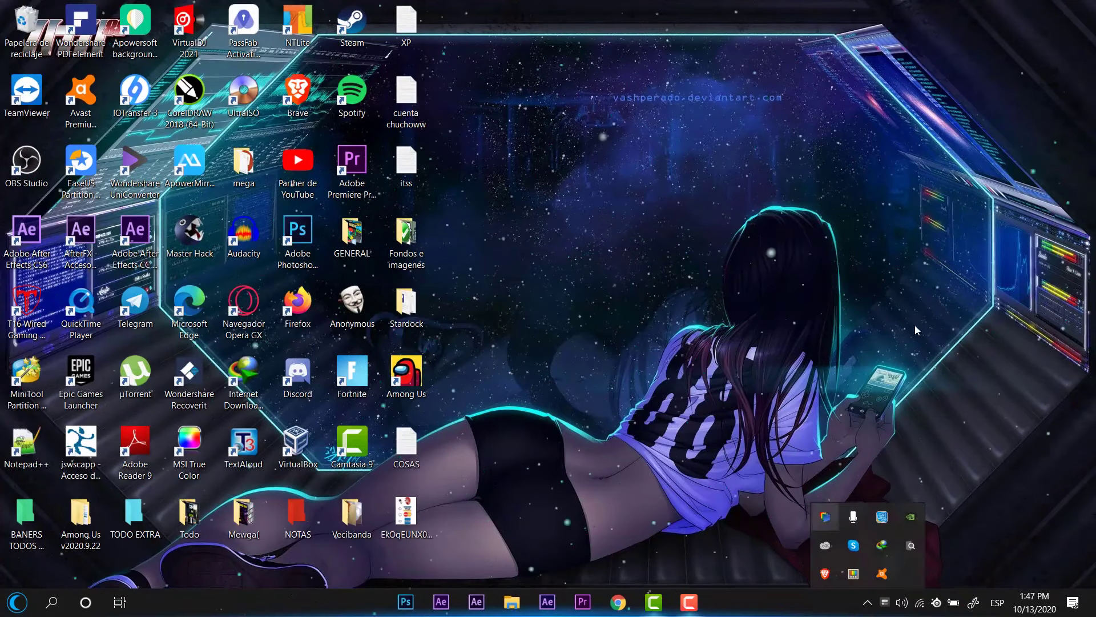
Step: Open the updated Stardock Curtains and dismiss its welcome dialog
click(827, 518)
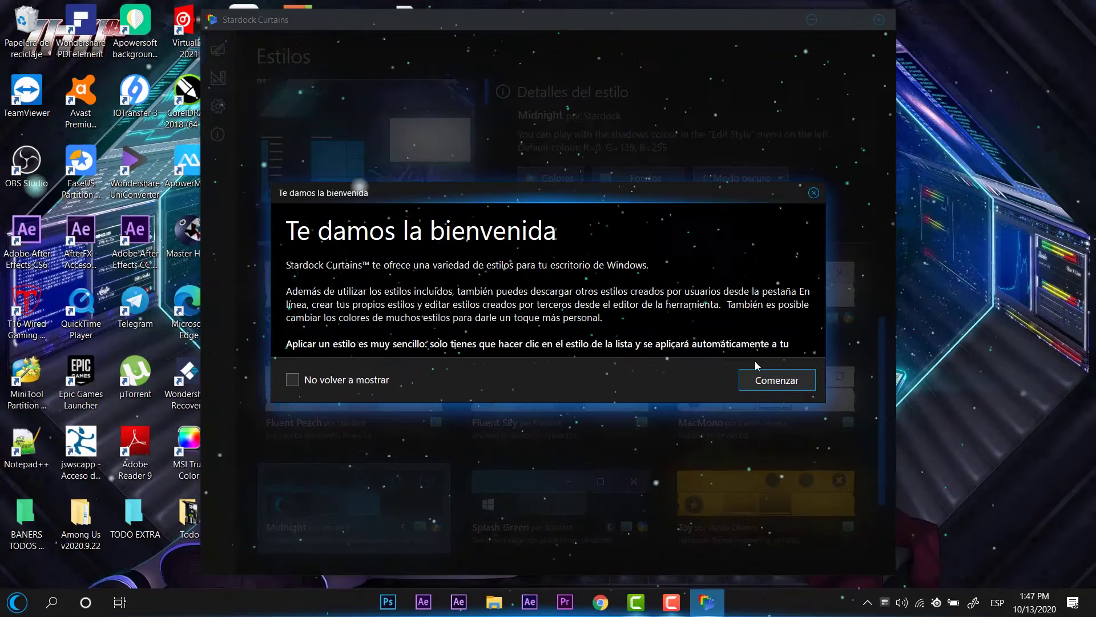
click(774, 381)
Step: Apply the Toy style from the local styles and answer the prompt about its included background
scroll(590, 286, down, 2)
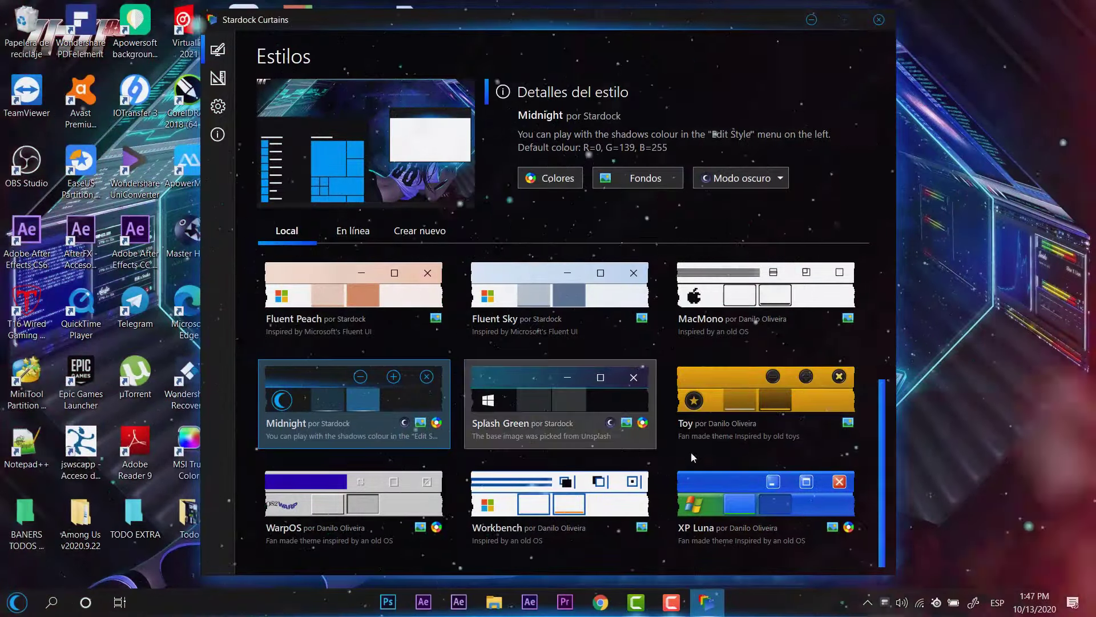
click(758, 384)
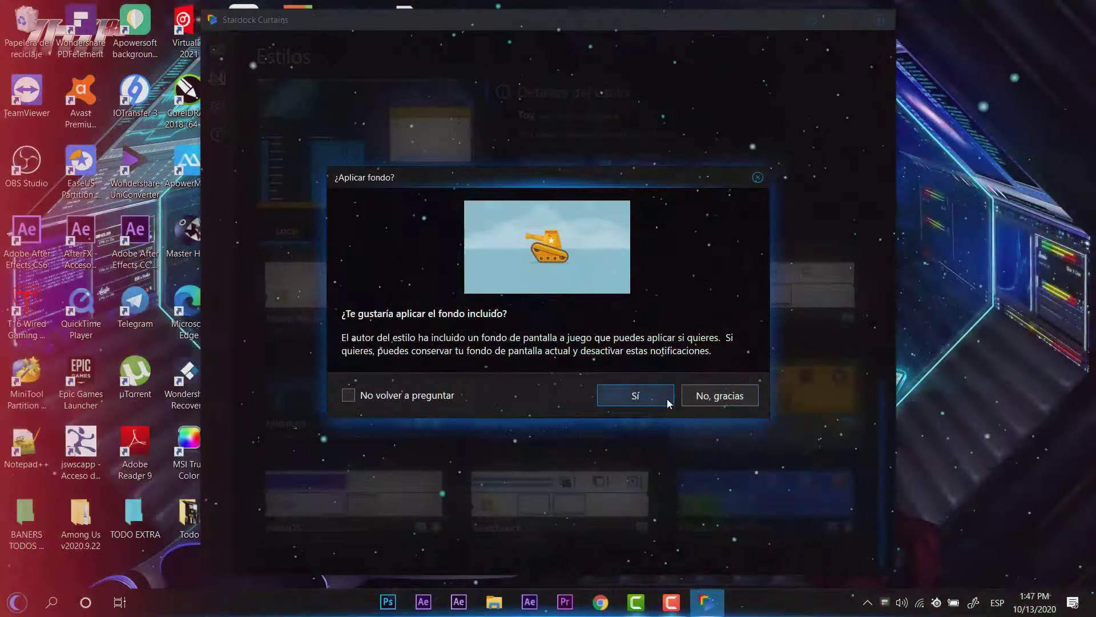
click(665, 397)
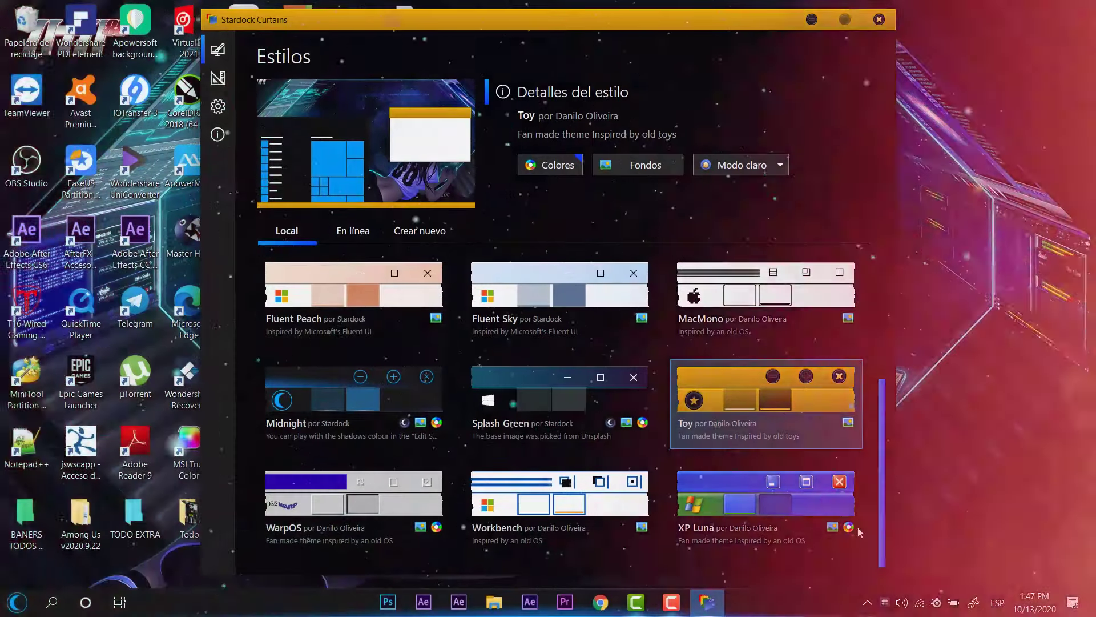
Step: Examine how the Toy style looks on the window title bar, the taskbar and the Start menu
drag(562, 27, 623, 163)
drag(579, 56, 601, 36)
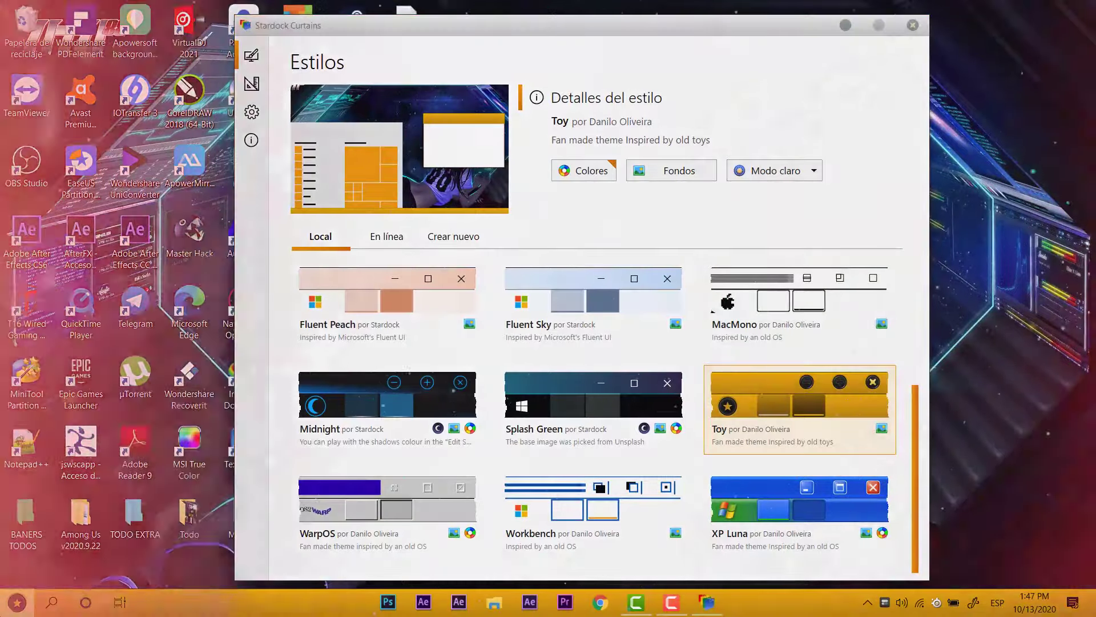
click(17, 602)
click(17, 601)
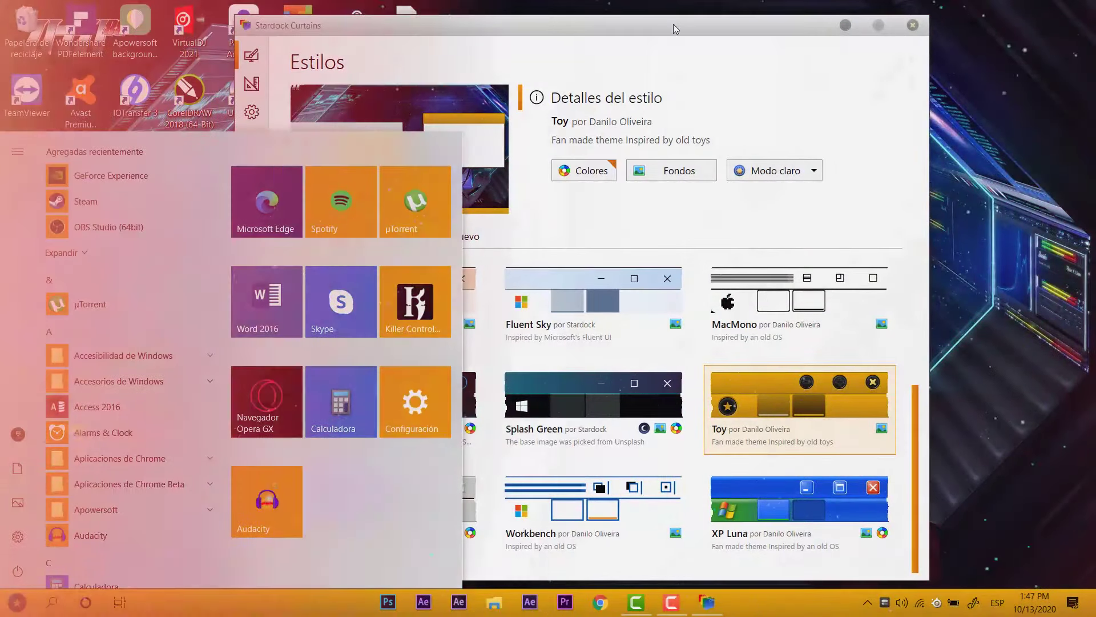
key(super)
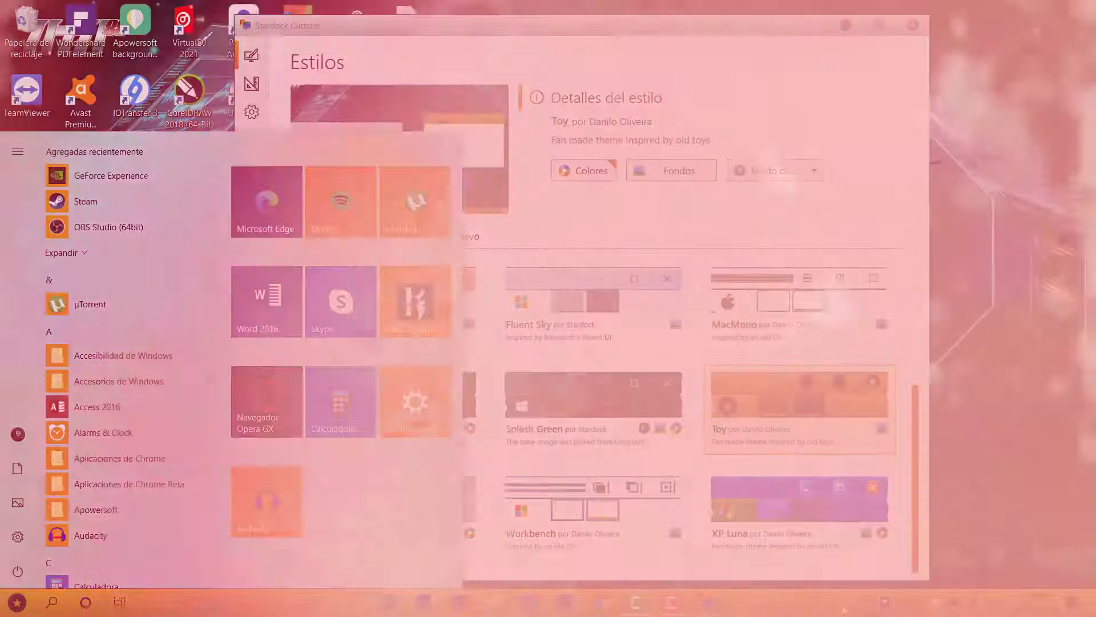
click(544, 37)
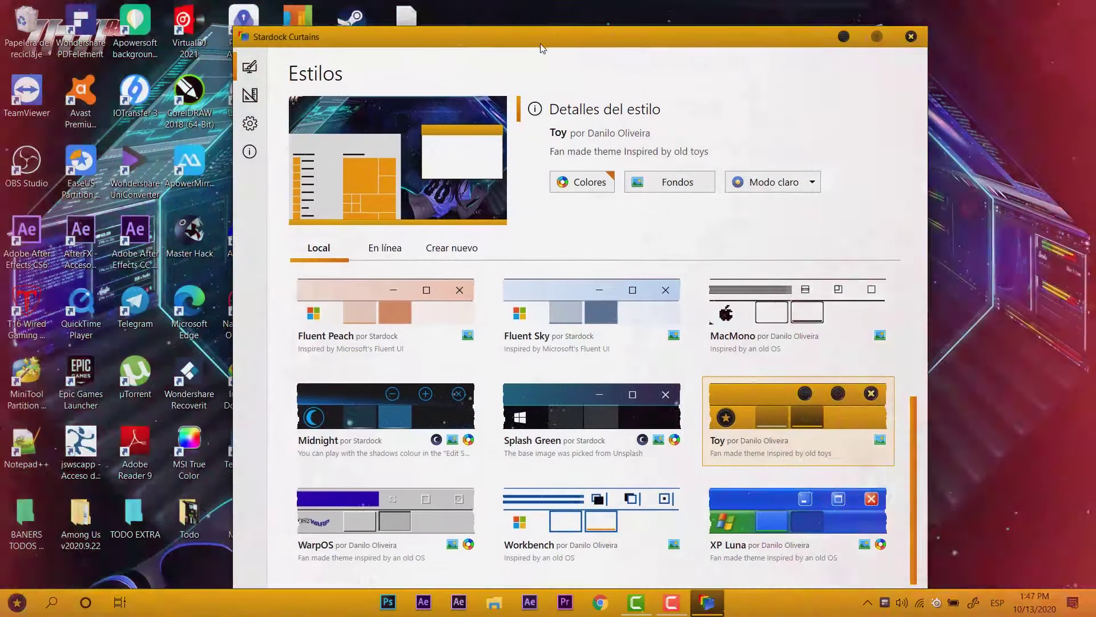
Step: View the online styles, dismiss the prompt about editing a copy of the Toy style, and view the program's options
drag(541, 46, 549, 28)
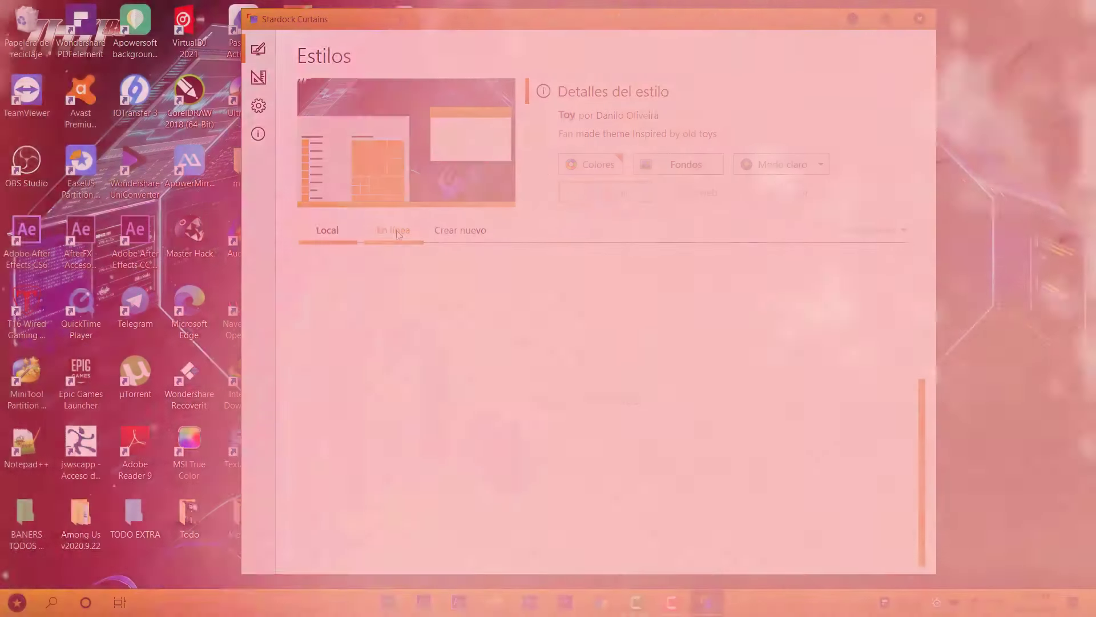
click(402, 231)
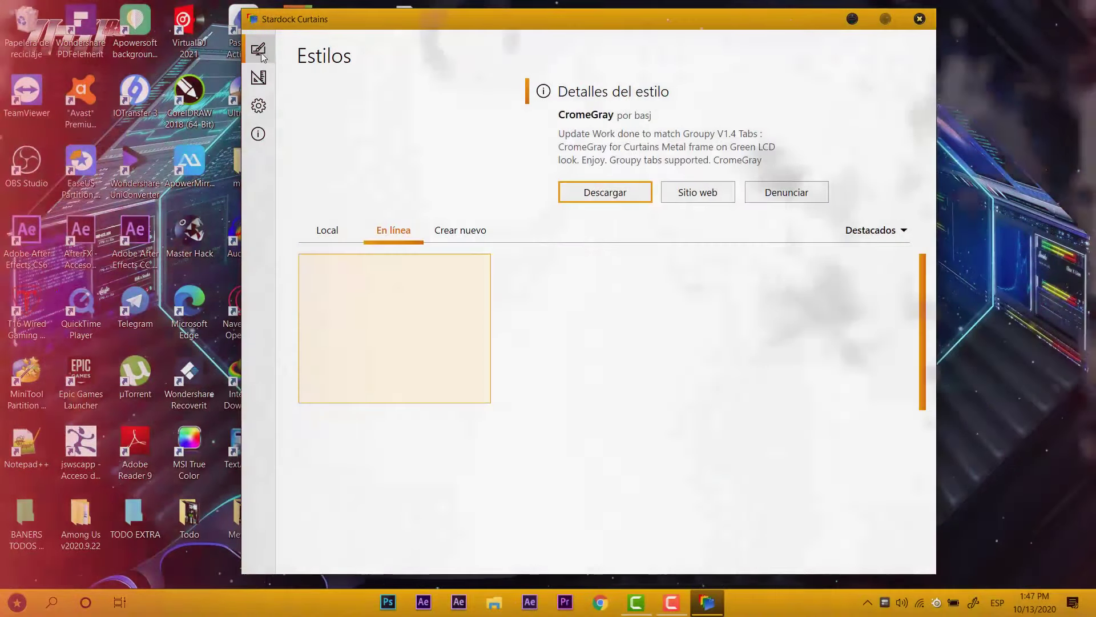
click(261, 55)
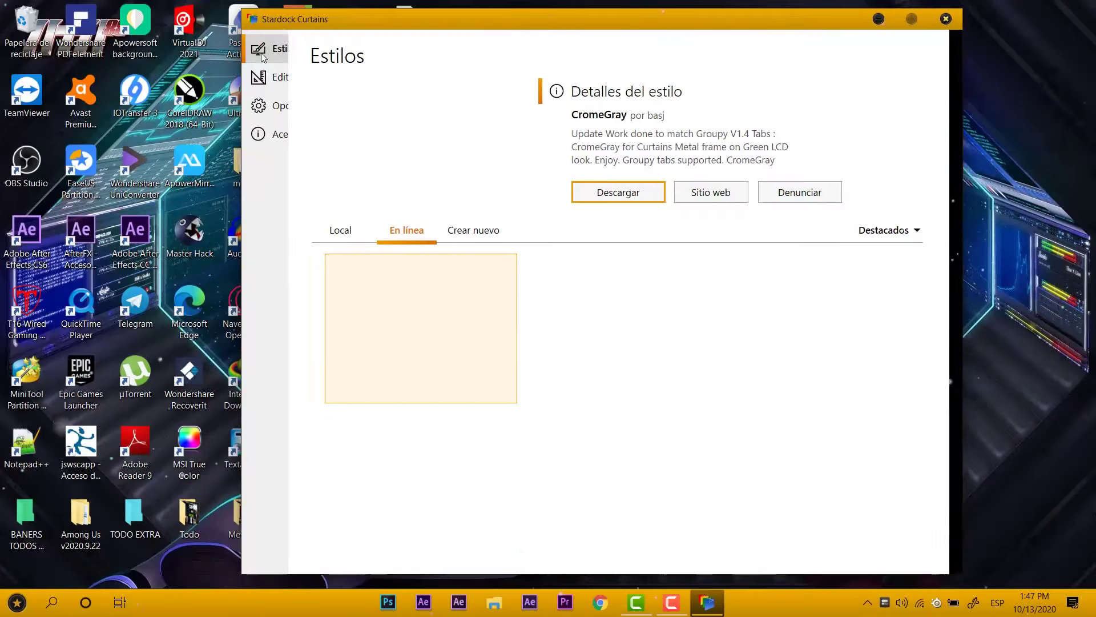
click(295, 69)
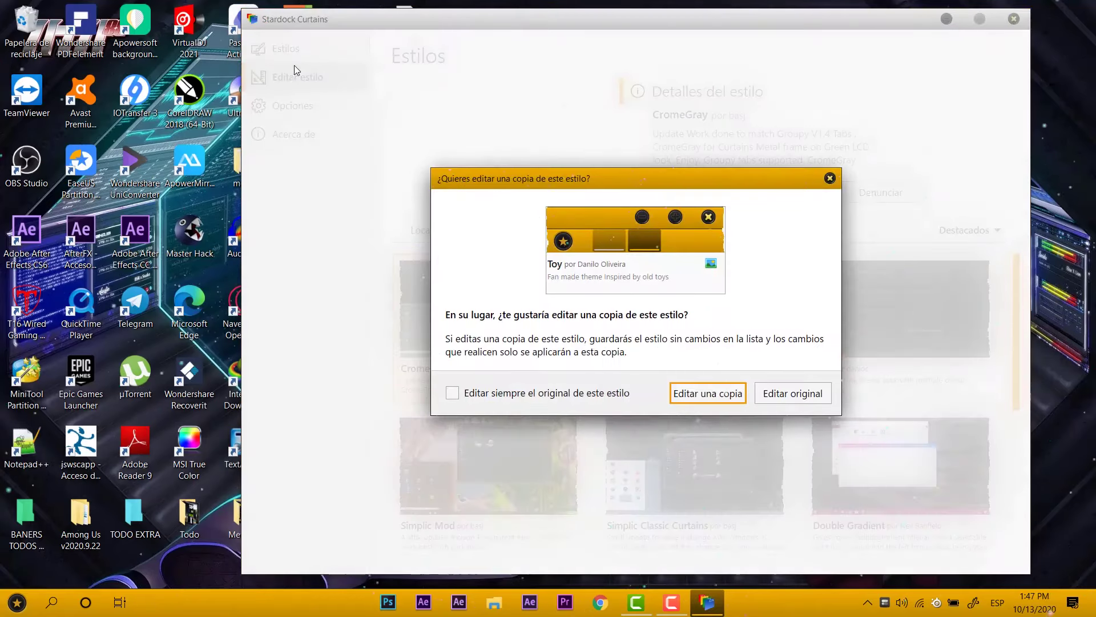
click(830, 178)
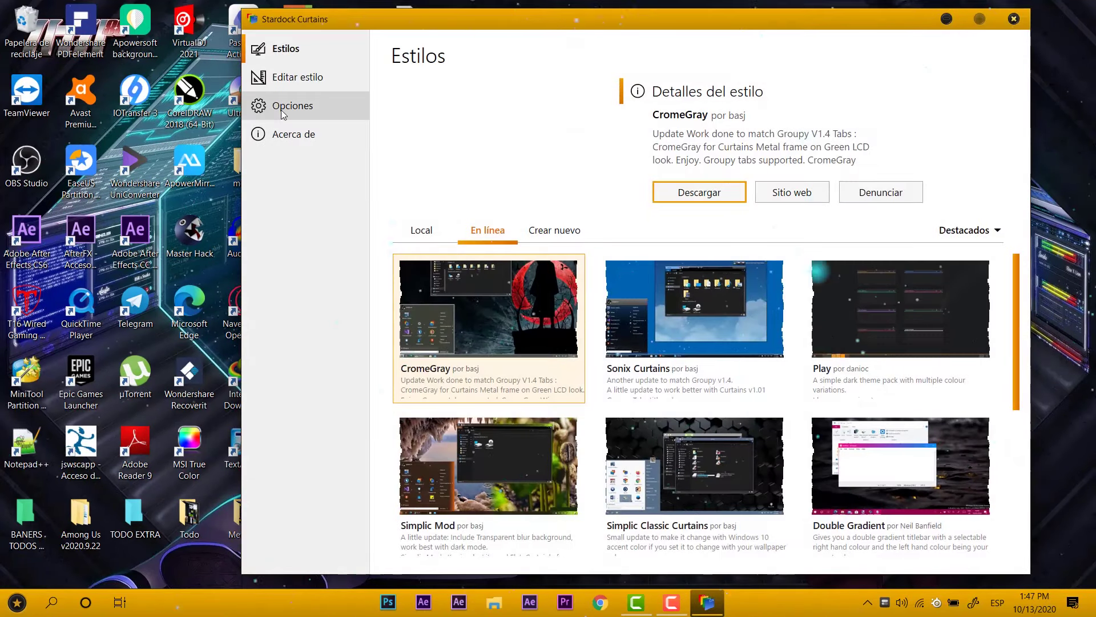
click(293, 106)
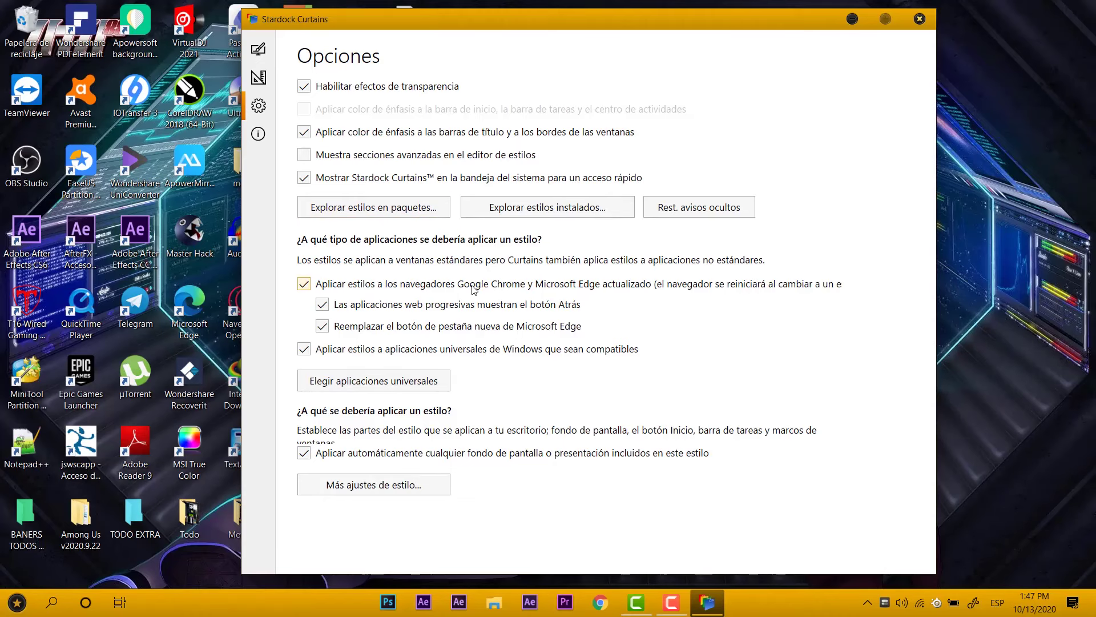
Step: Open the Toy style for editing and review its buttons, shadows, taskbar and backgrounds sections
click(266, 87)
click(741, 397)
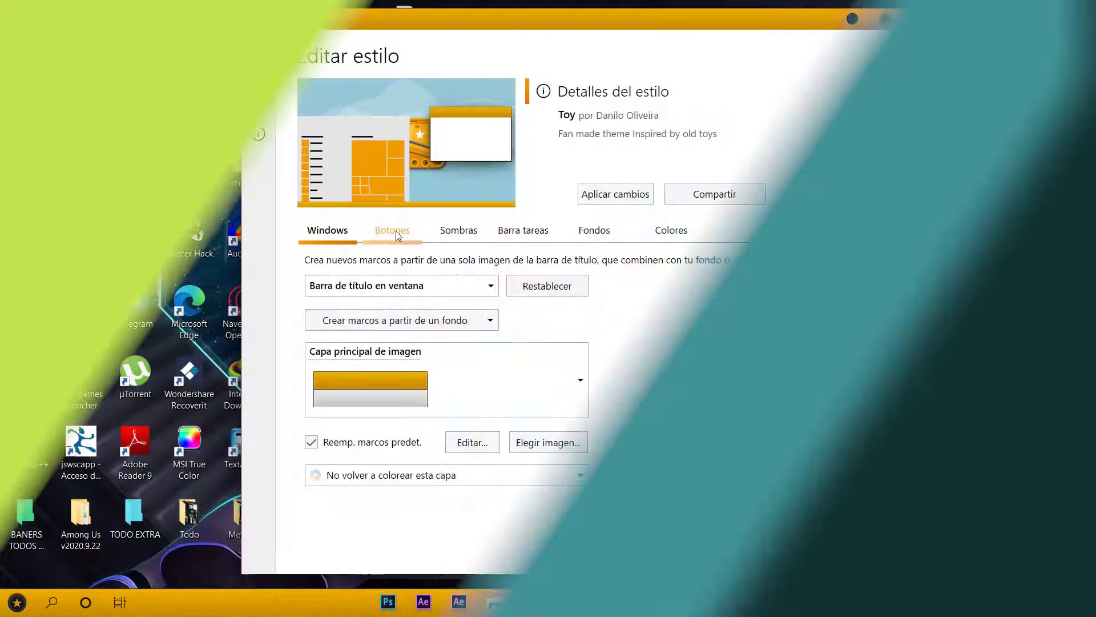
click(395, 230)
click(468, 242)
click(522, 240)
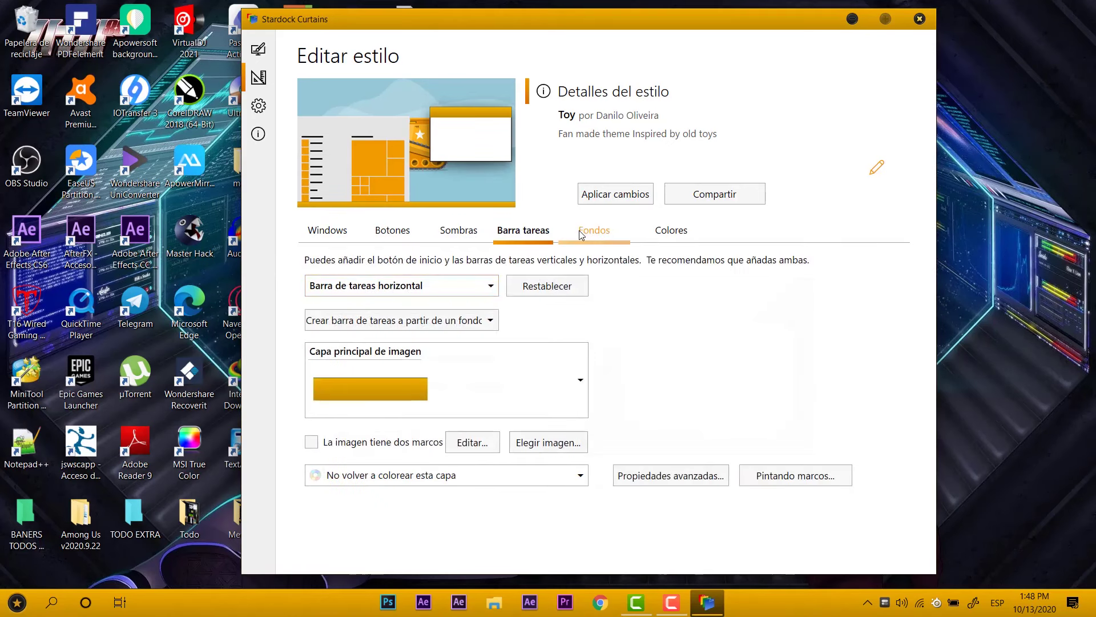
click(563, 244)
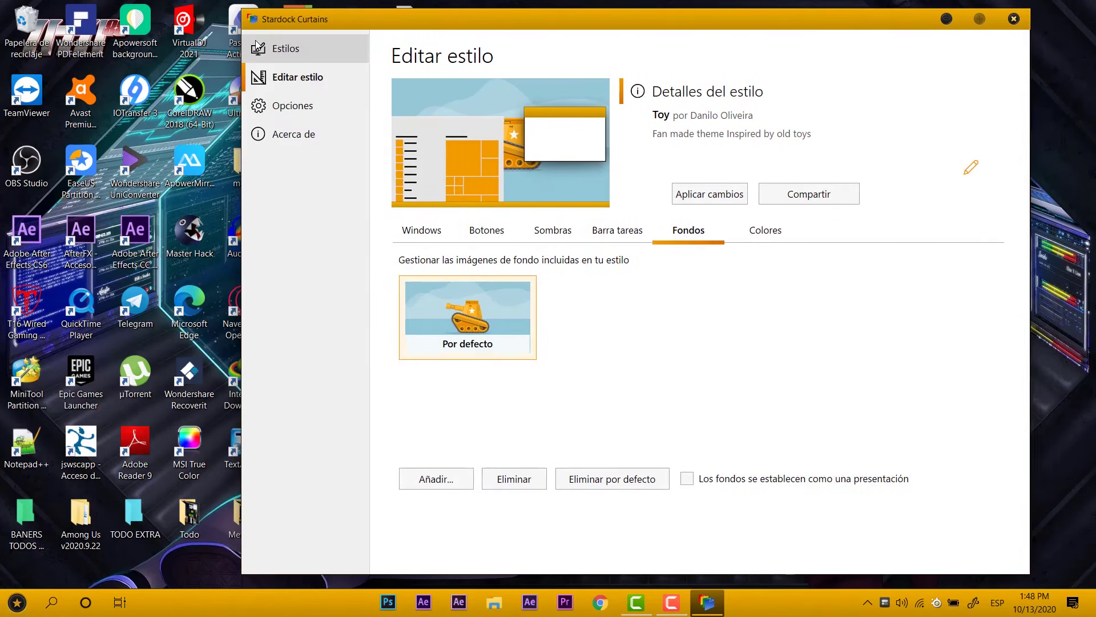
Step: Apply the XP Luna style from the local styles and decline its included background
click(263, 47)
scroll(420, 324, down, 2)
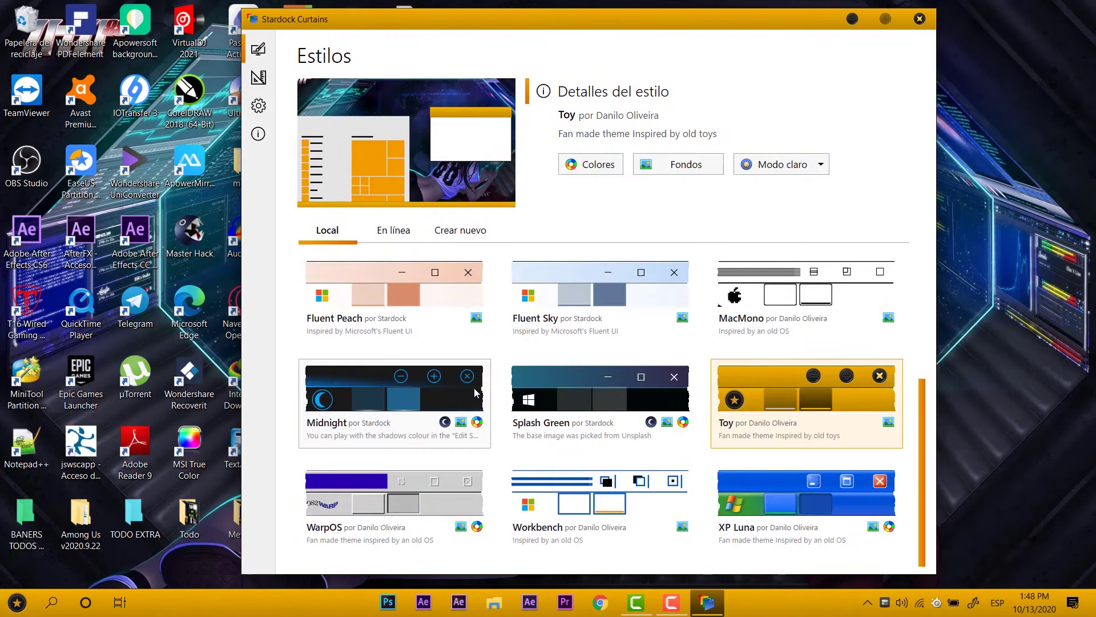
click(739, 488)
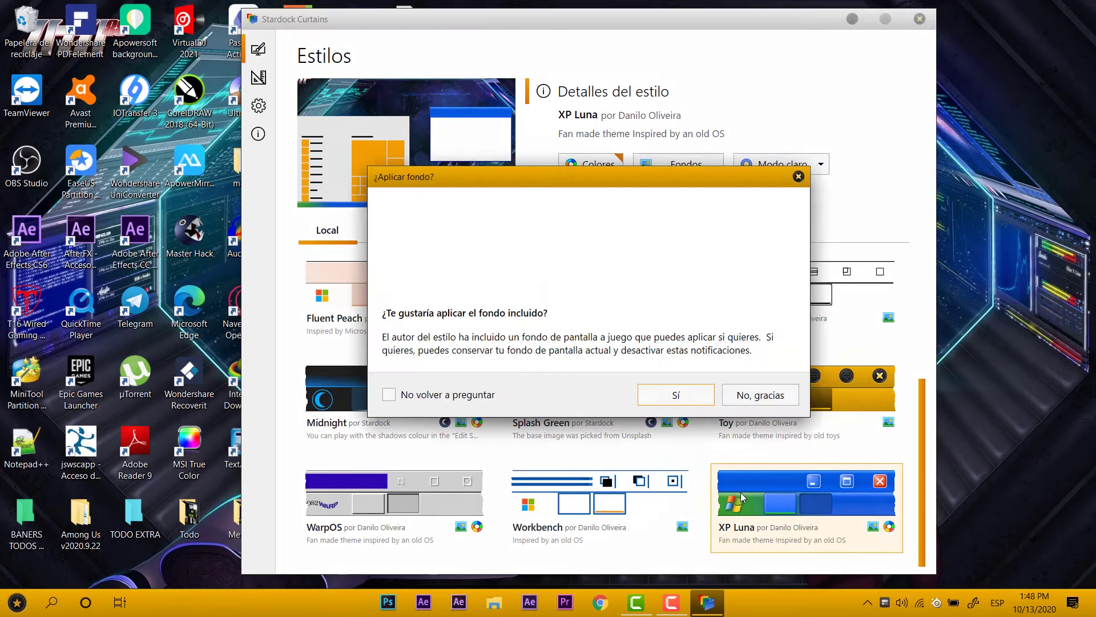
click(749, 395)
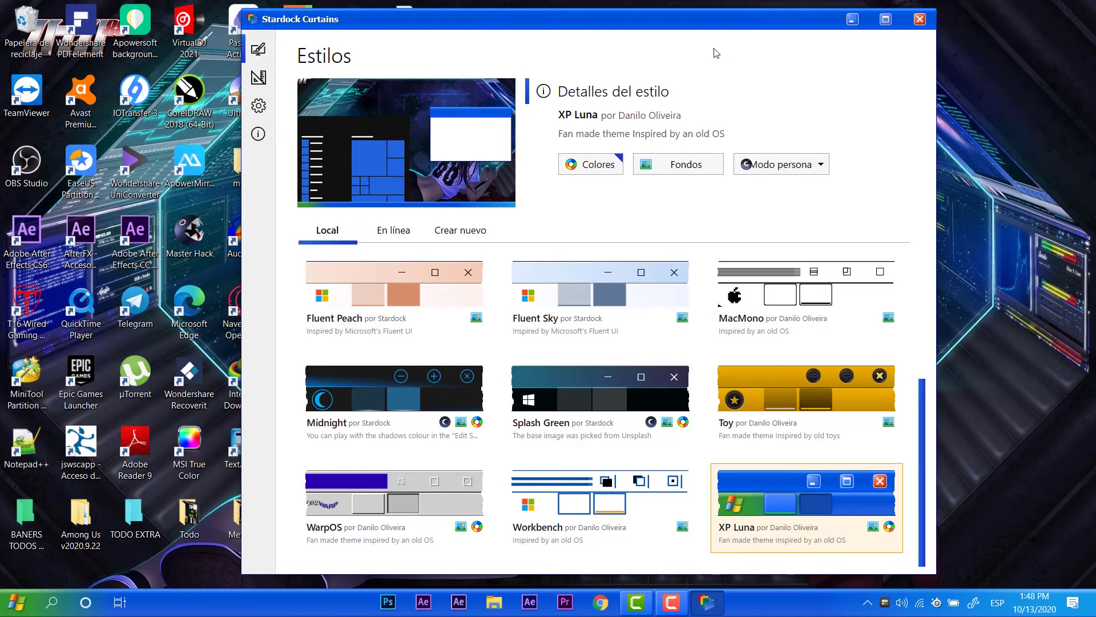
Step: Examine how the XP Luna style looks on the window title bar, the taskbar and the Start menu
drag(611, 25, 643, 49)
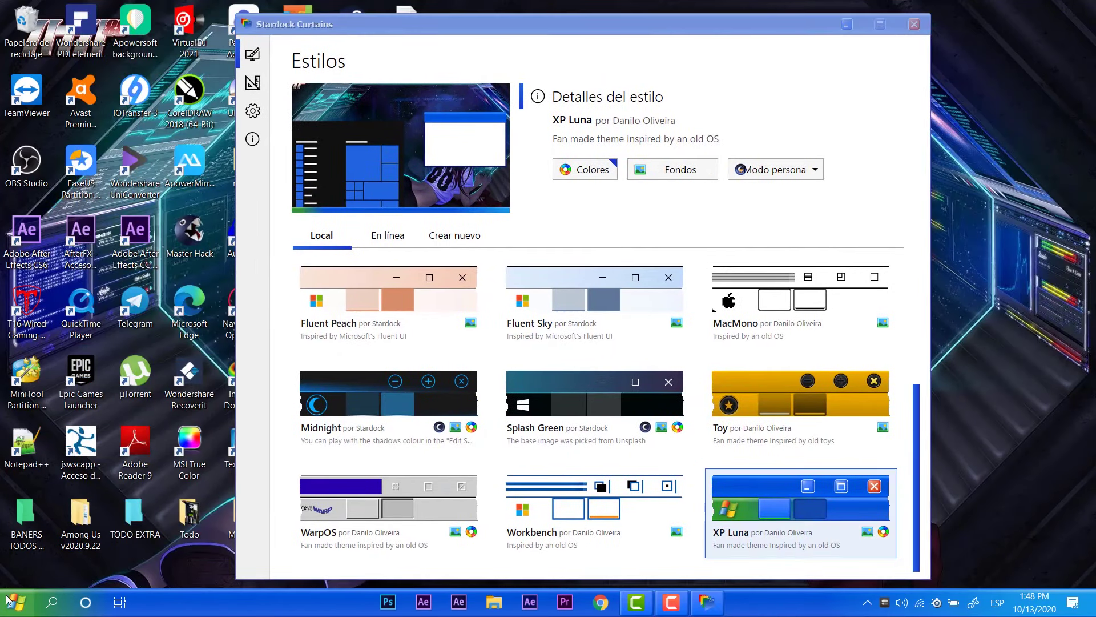
click(10, 601)
click(630, 25)
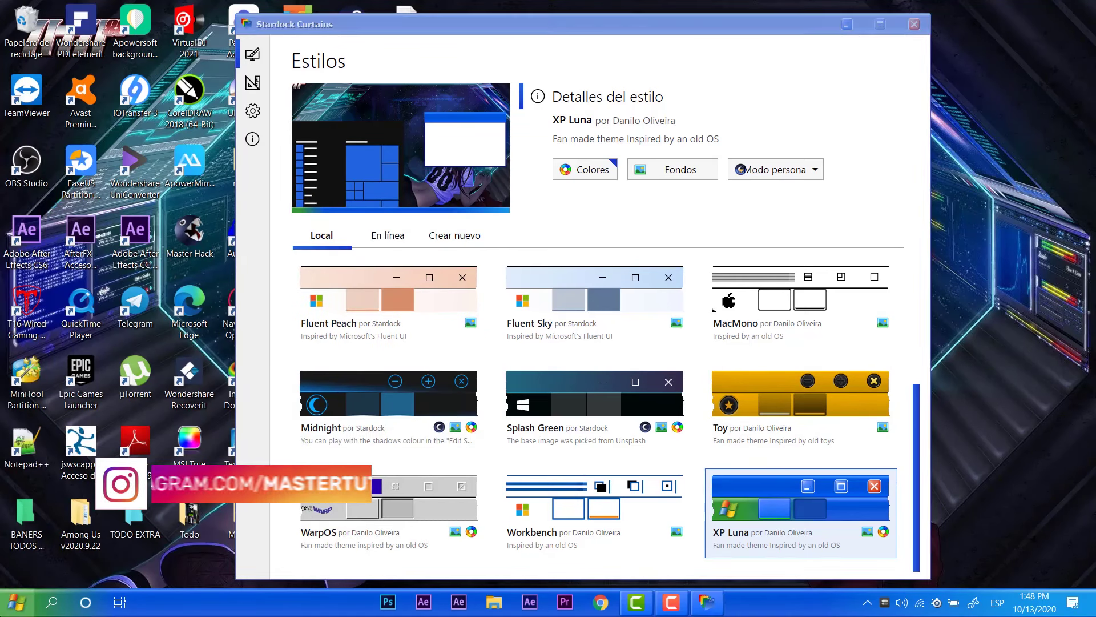
click(16, 602)
click(635, 27)
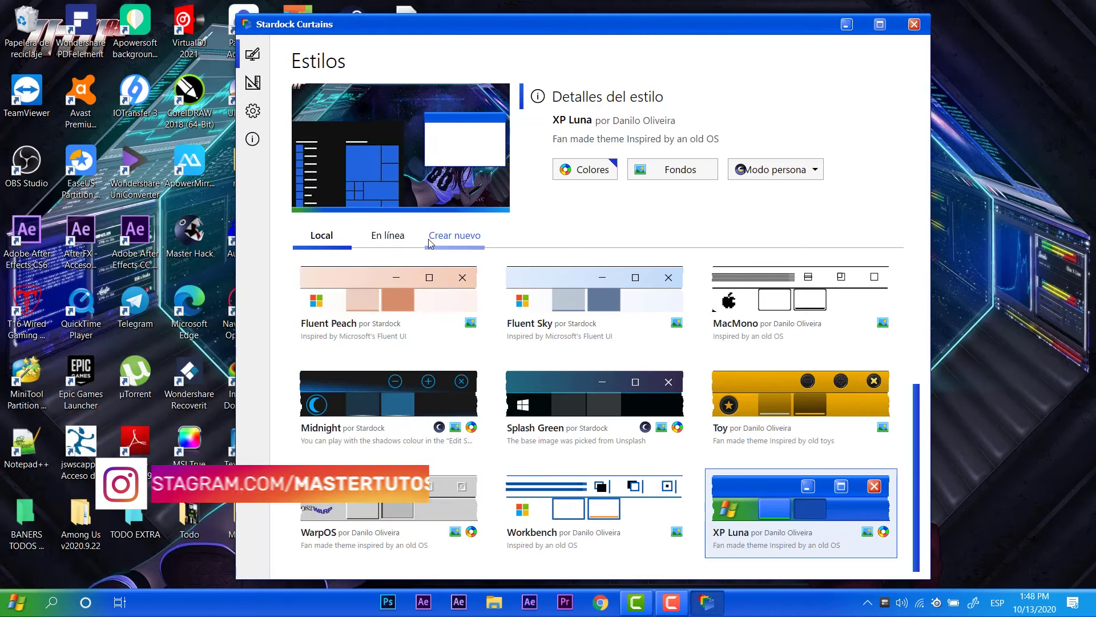
Step: Check the option for creating a new style, dismiss it, and browse the featured online styles
click(448, 236)
click(704, 111)
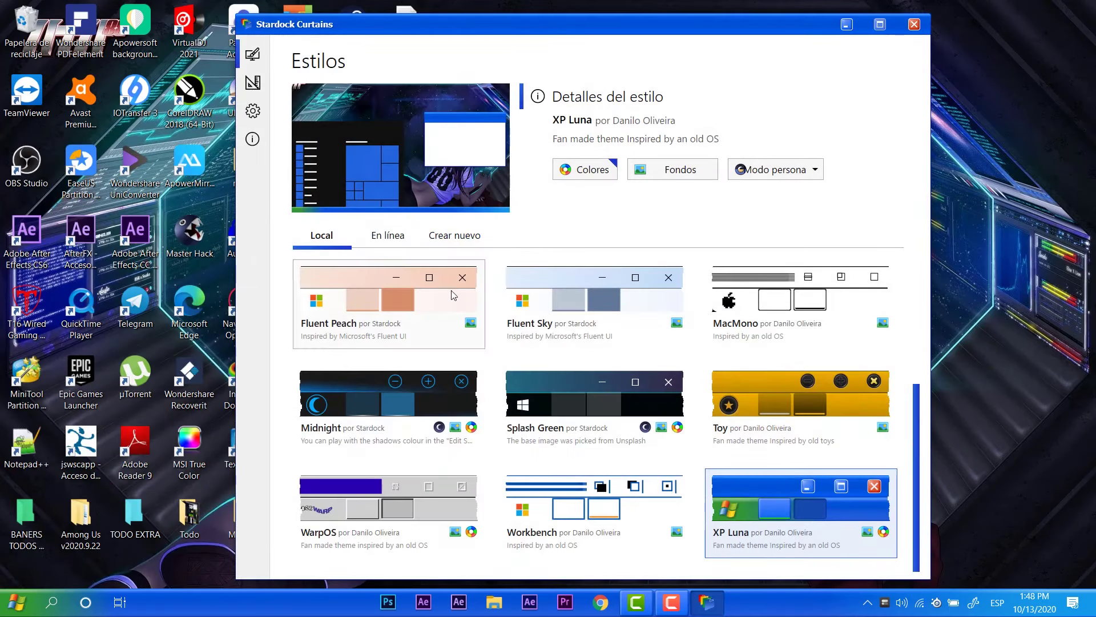
click(403, 238)
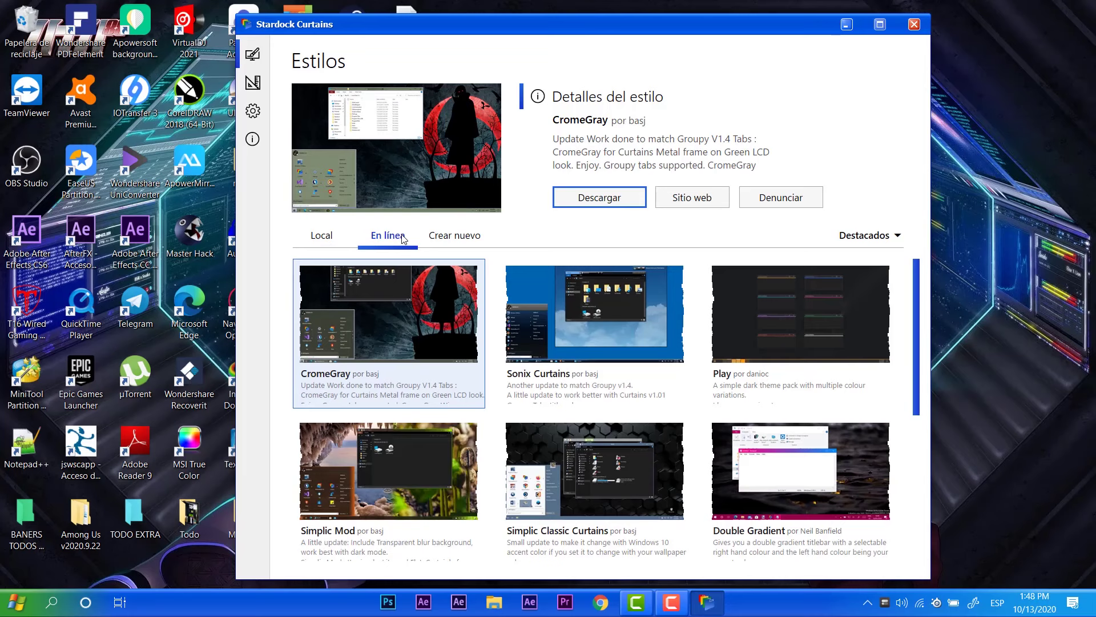
scroll(756, 318, down, 5)
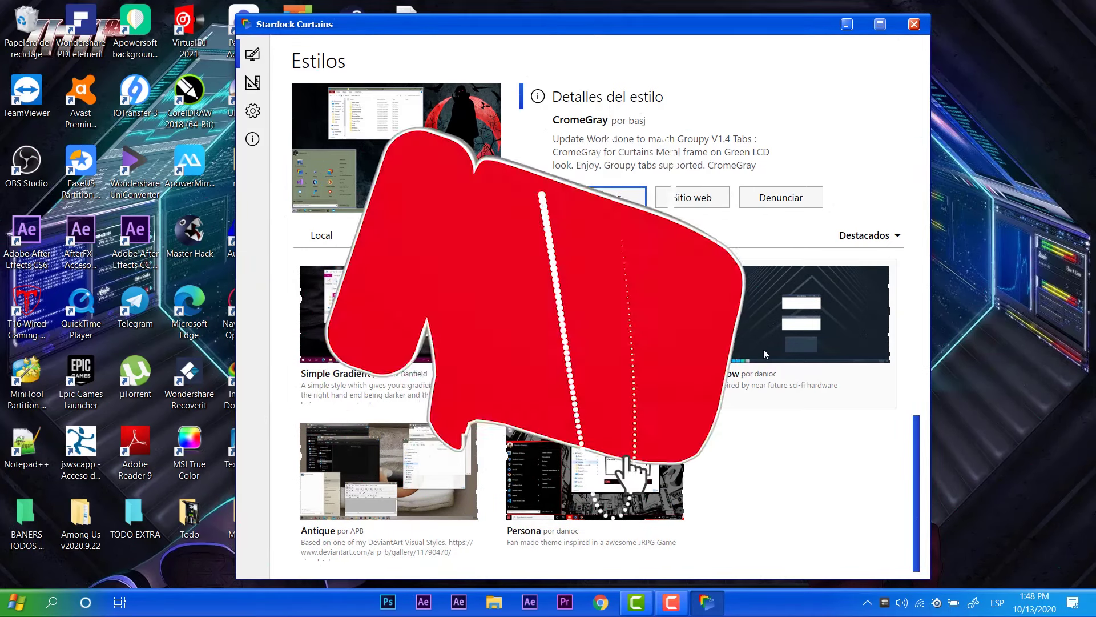
Step: Download and apply the Arrow style, decline its included background, and check its look on the Start menu
click(763, 348)
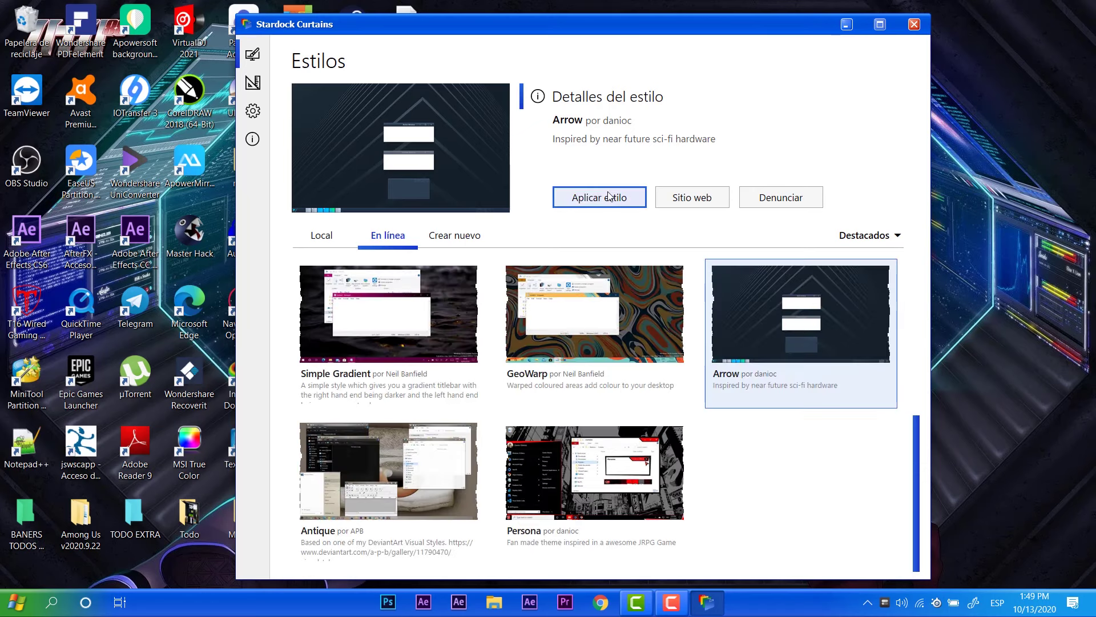
click(610, 196)
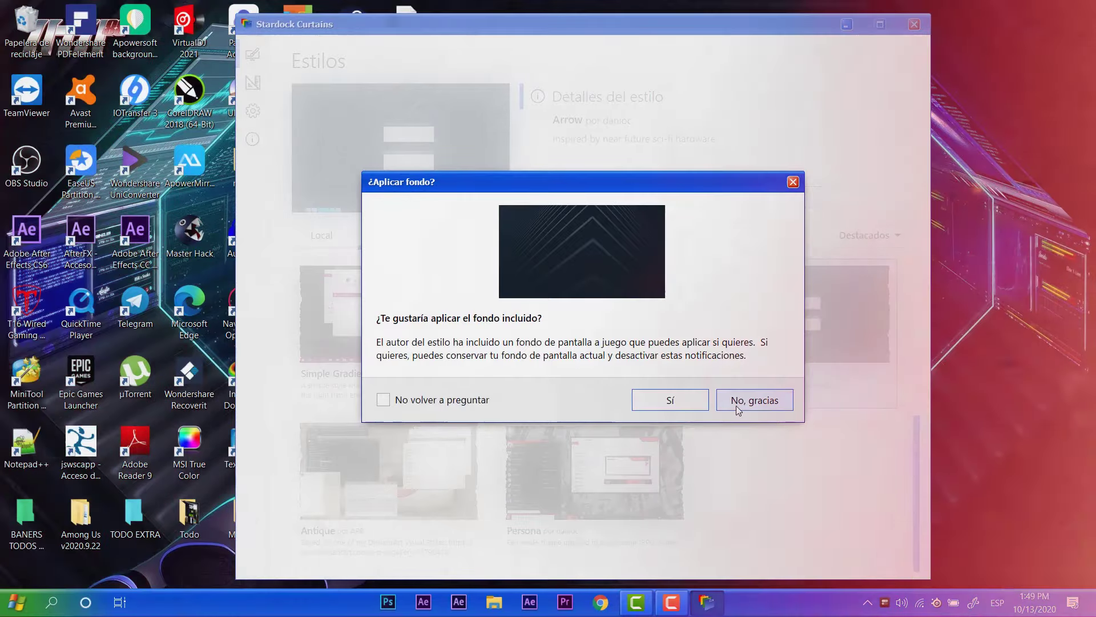
click(739, 405)
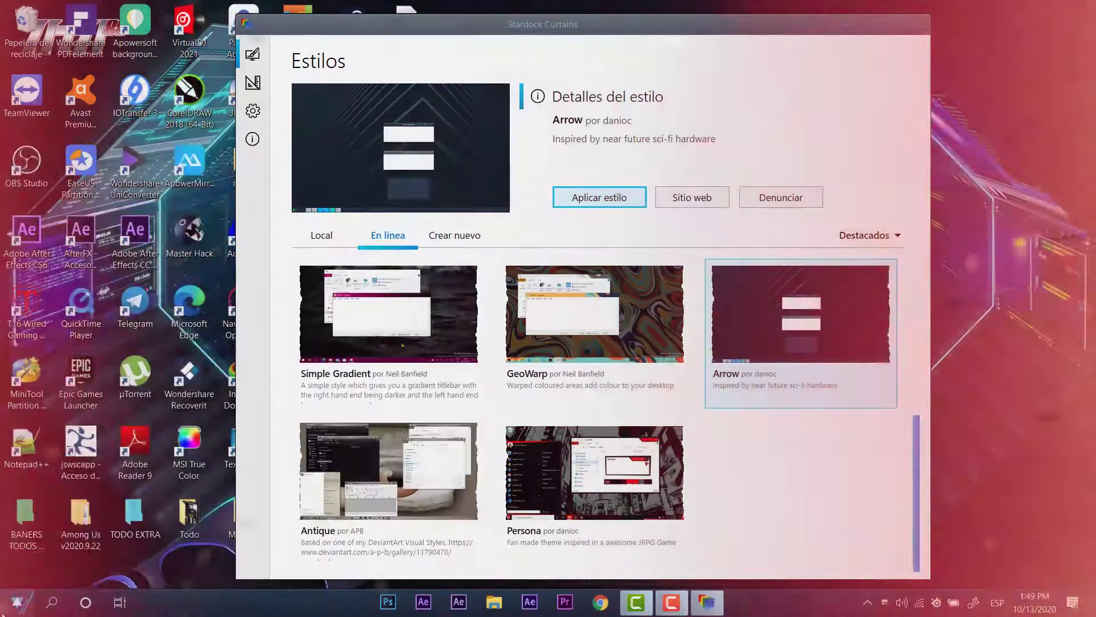
click(3, 613)
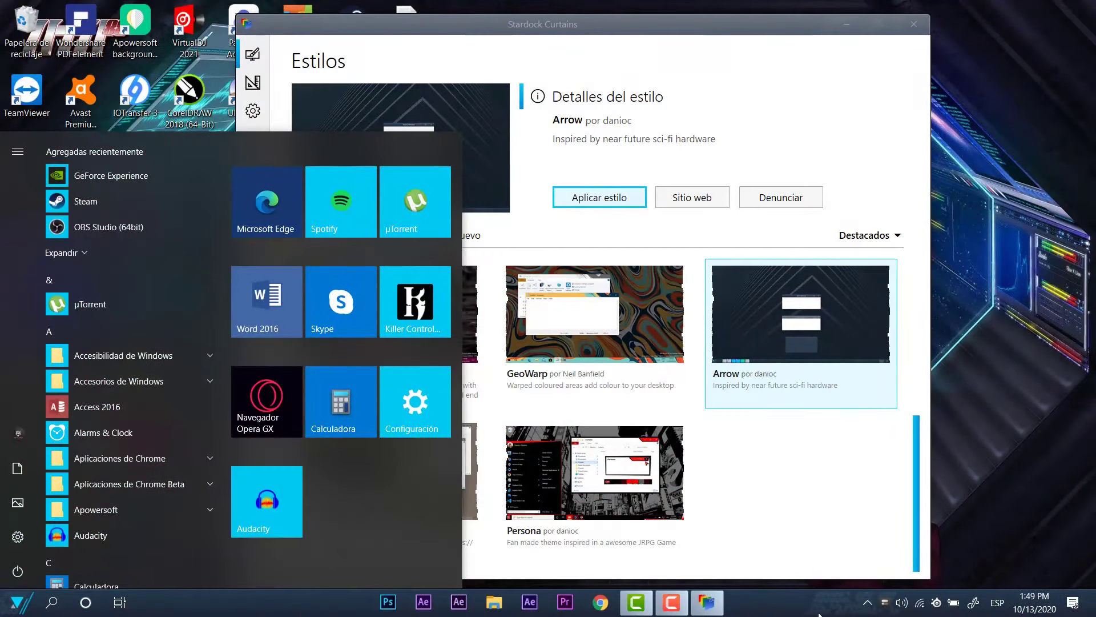
click(821, 484)
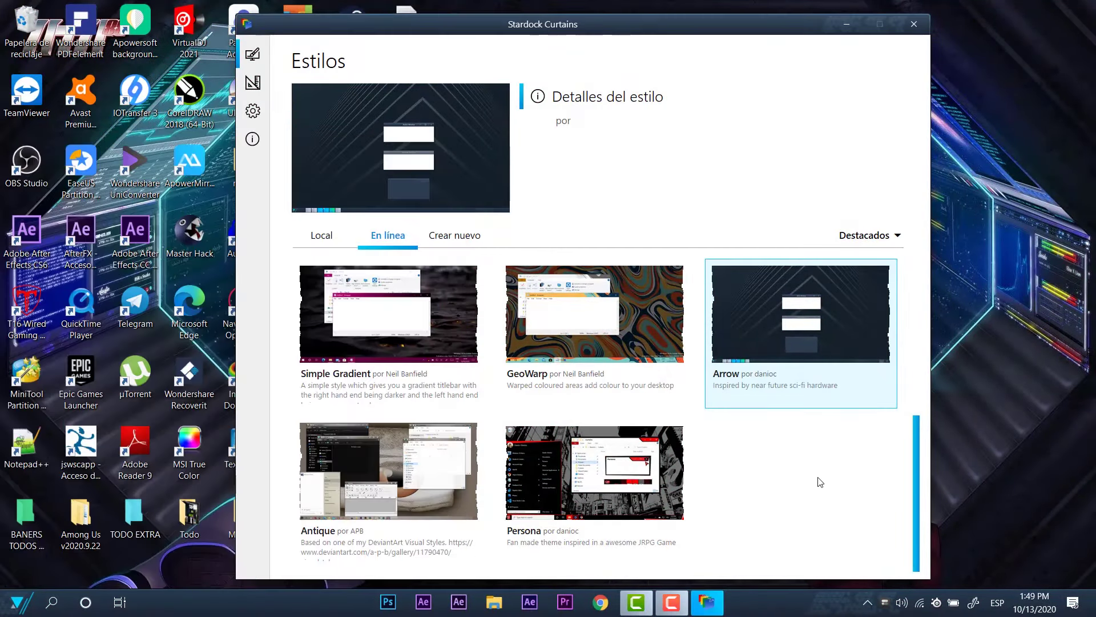
Step: Filter the online styles by Navidad, download and apply the RAM style, and decline its included background
click(850, 240)
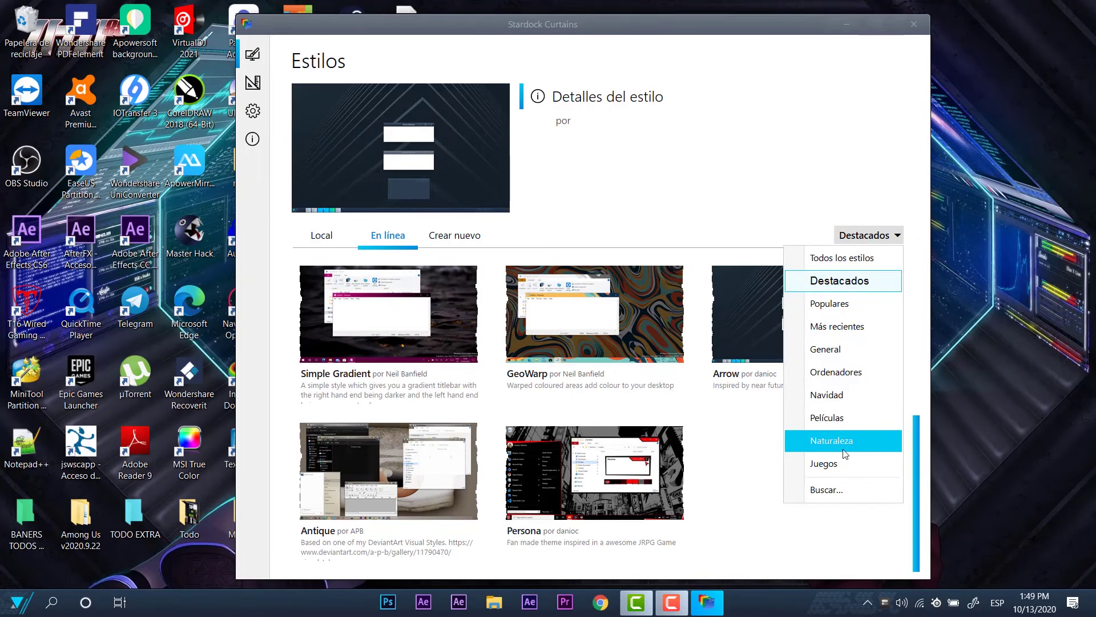
click(835, 399)
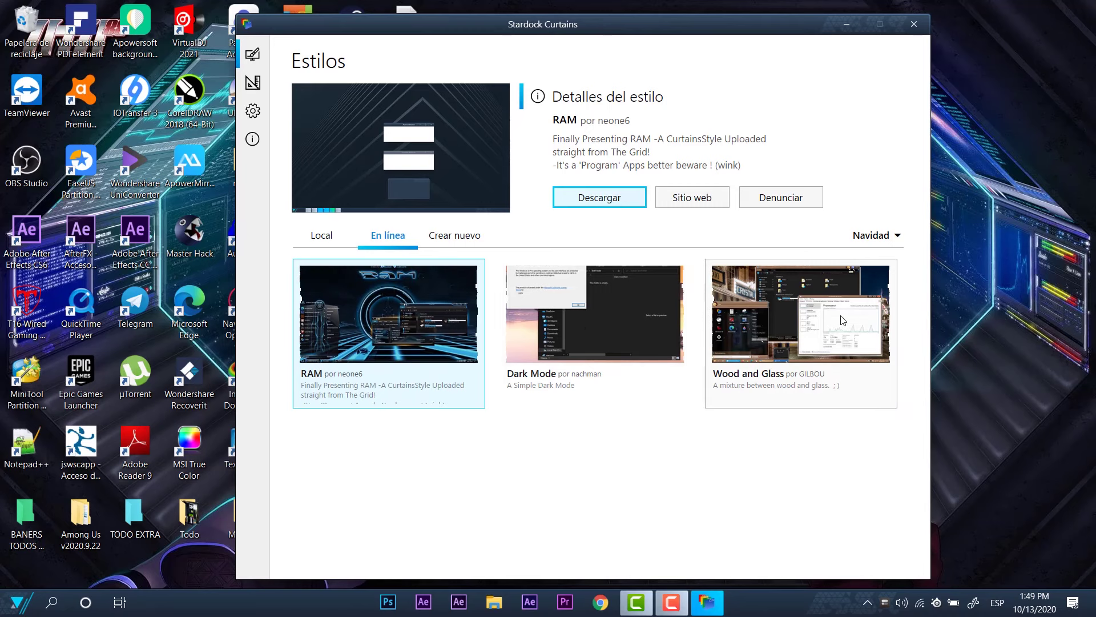
click(560, 204)
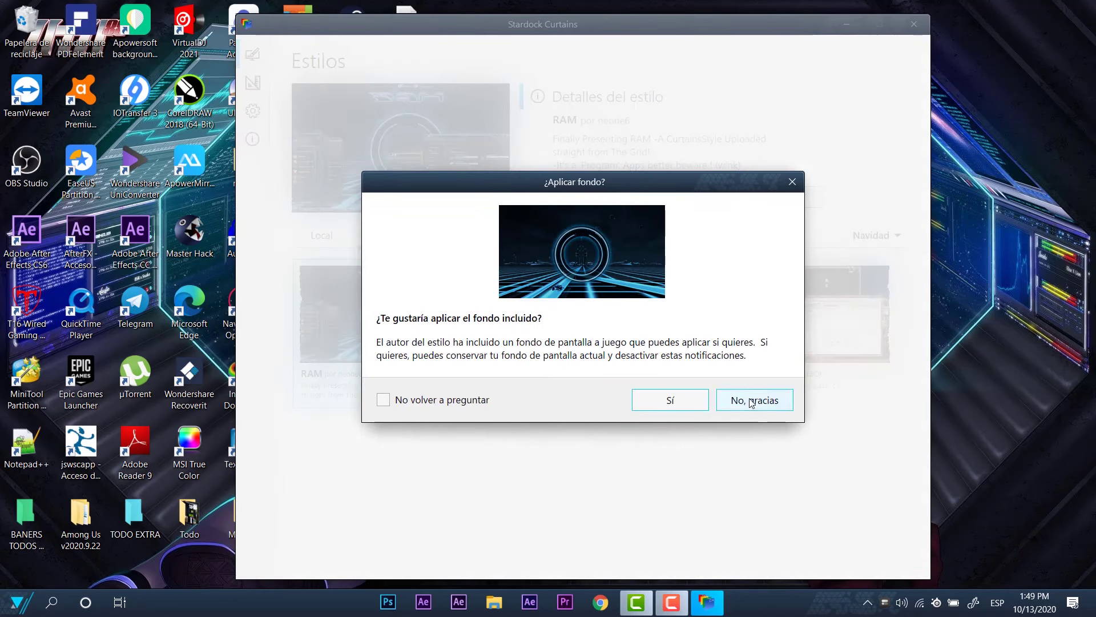
click(762, 403)
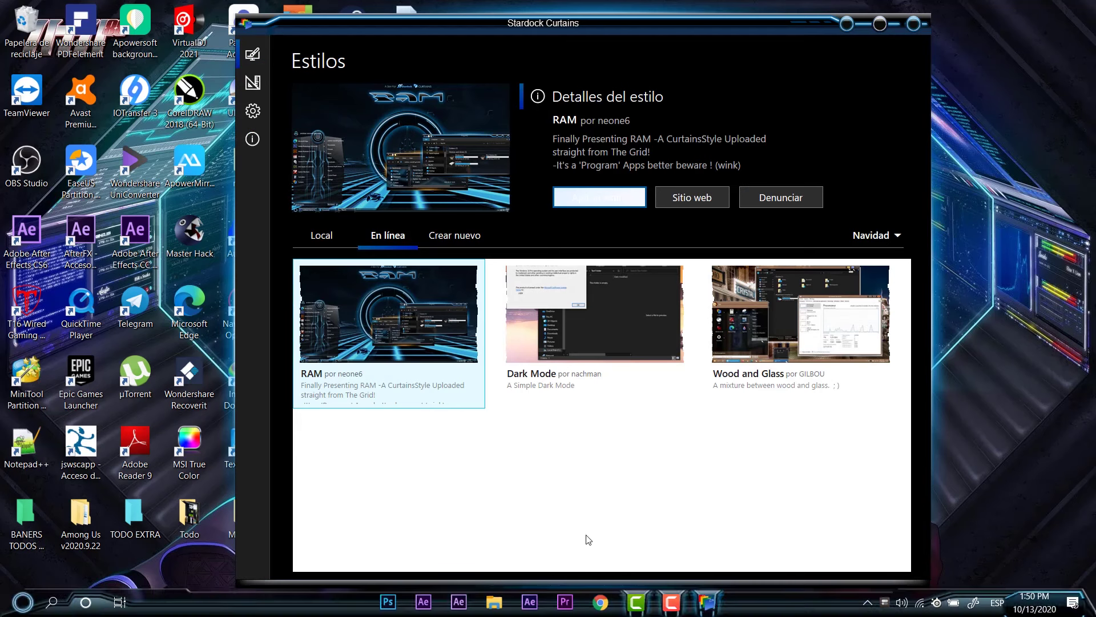
Step: Examine the RAM style on a maximized File Explorer window, the Start menu and the Desktop folder, and minimize File Explorer
key(super+e)
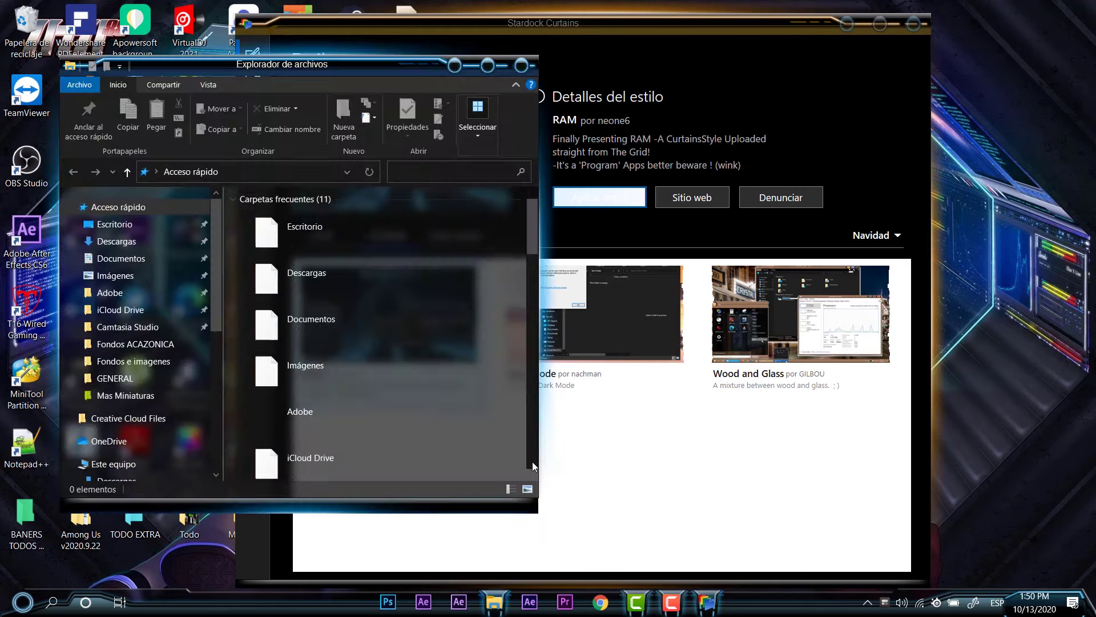
double_click(488, 56)
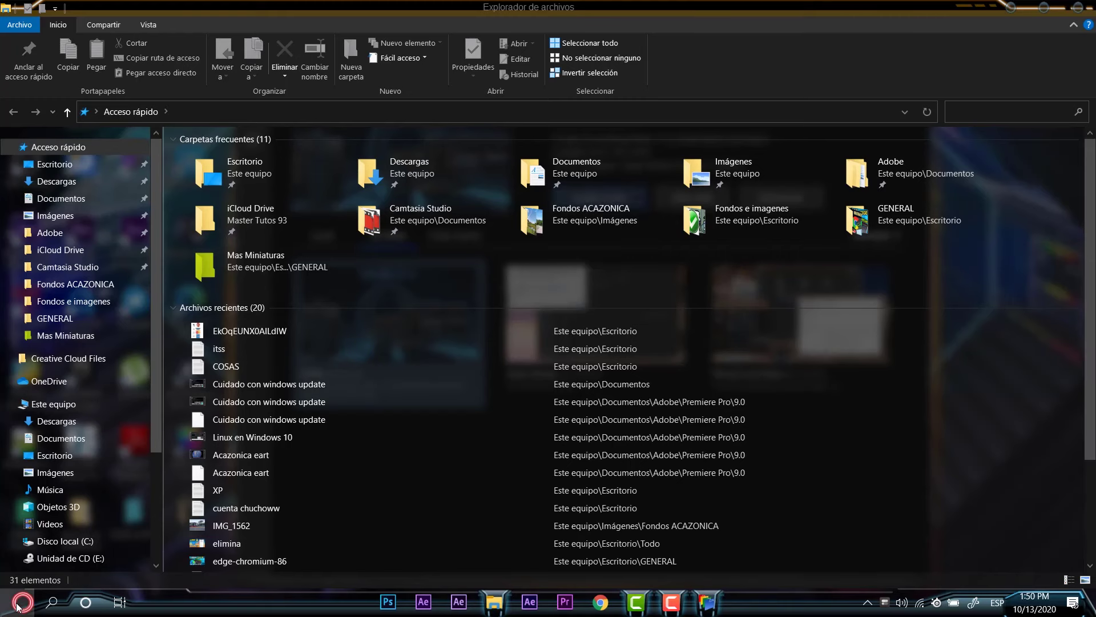
click(18, 603)
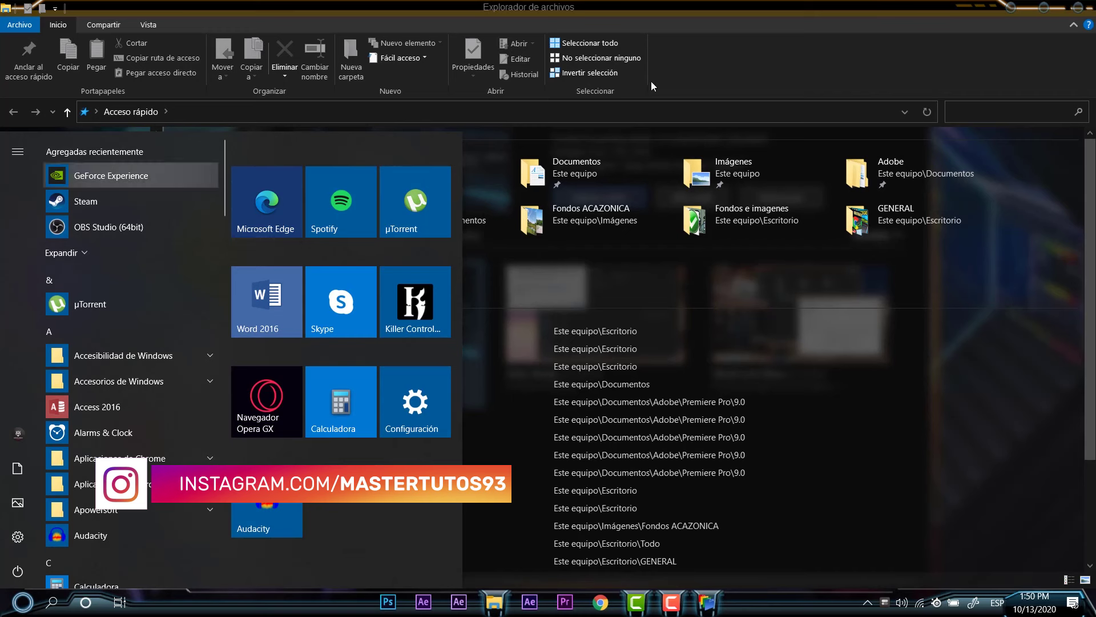
click(736, 5)
drag(736, 5, 782, 0)
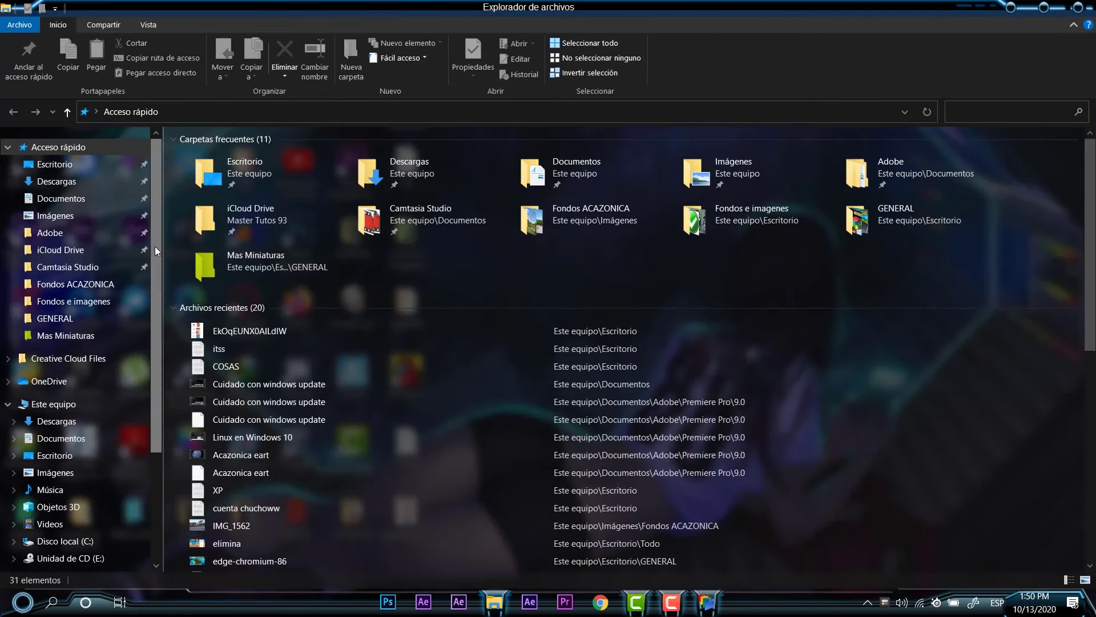
double_click(218, 176)
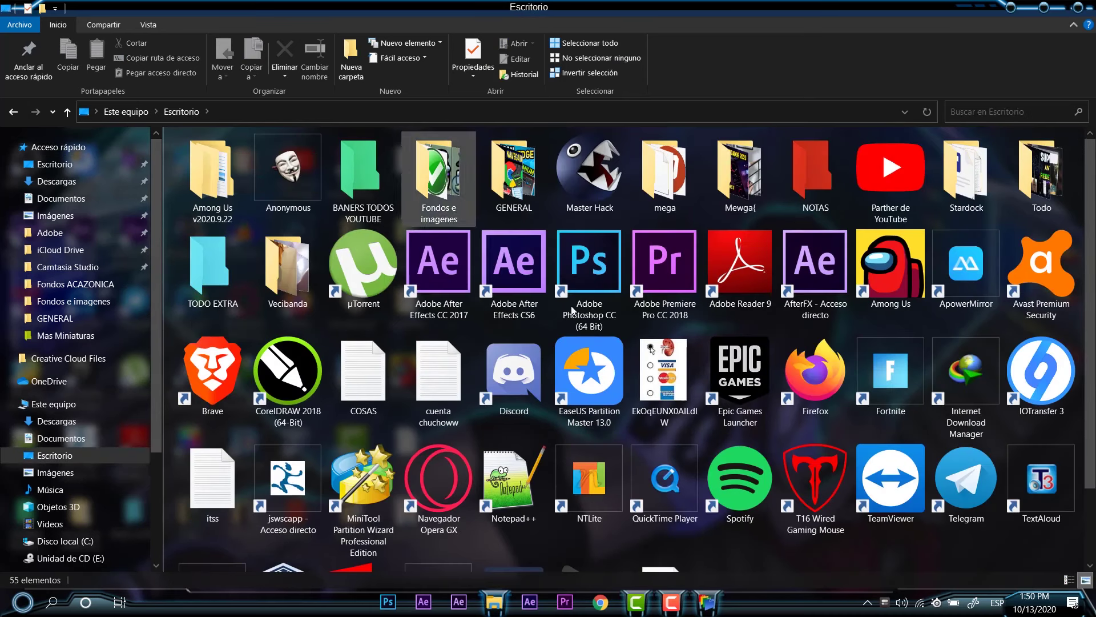
scroll(759, 520, down, 2)
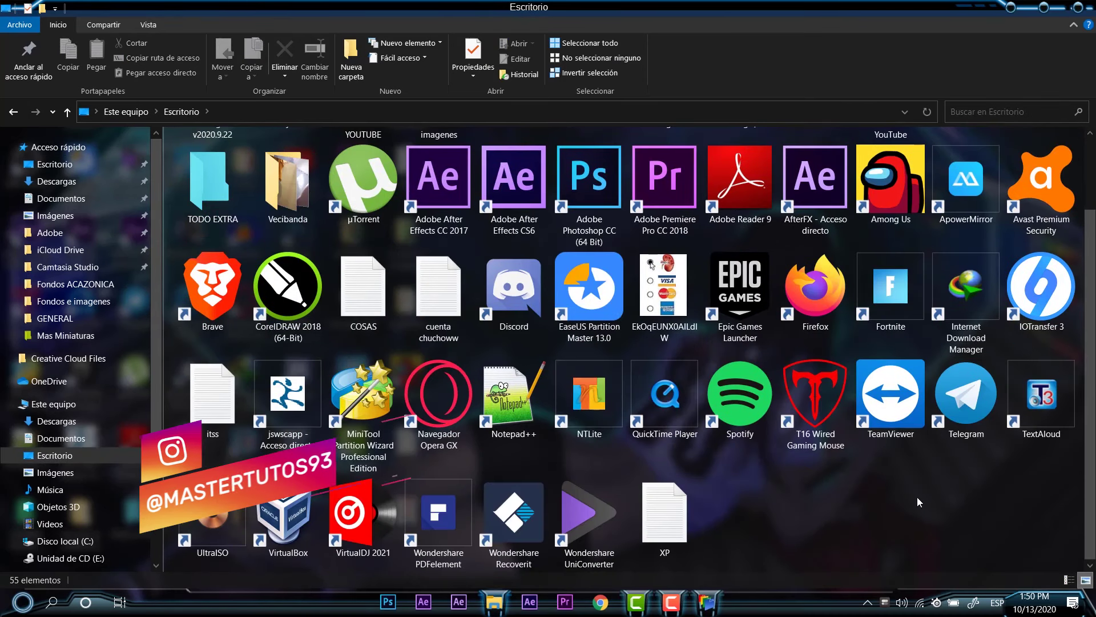
click(1008, 11)
Step: Return to Curtains and browse the online styles under Películas and Juegos, and the local styles
click(706, 602)
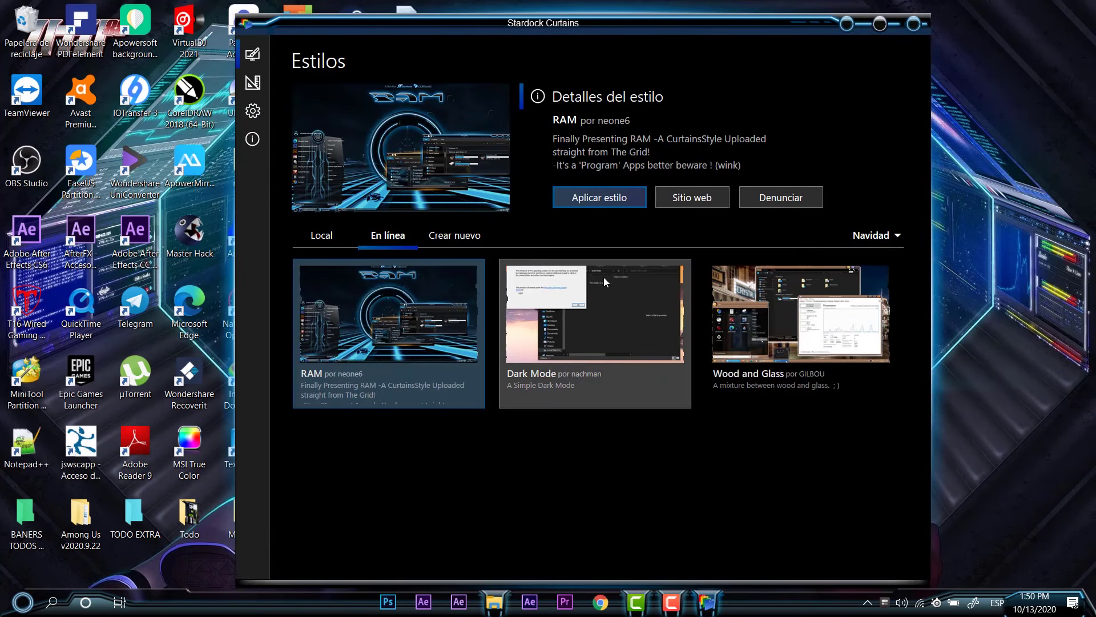
click(891, 237)
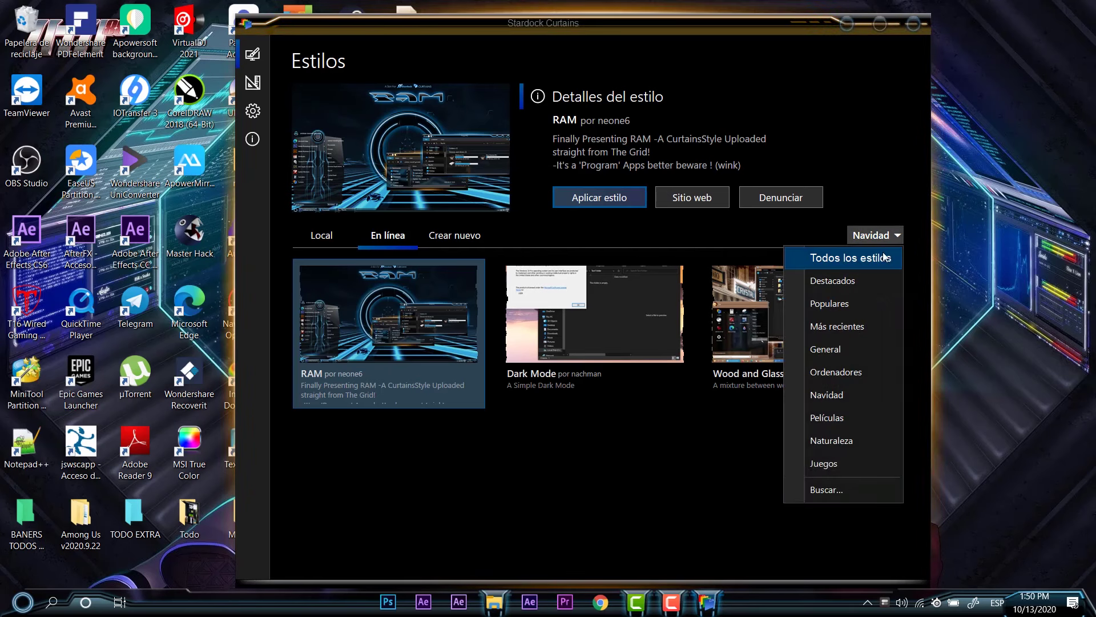
click(836, 423)
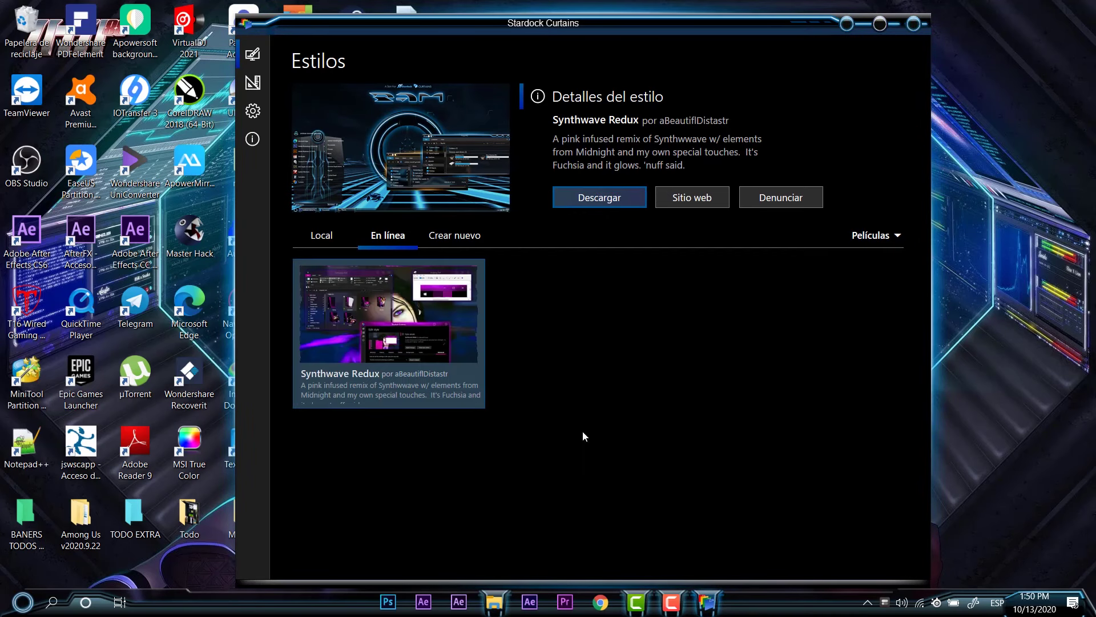
click(879, 238)
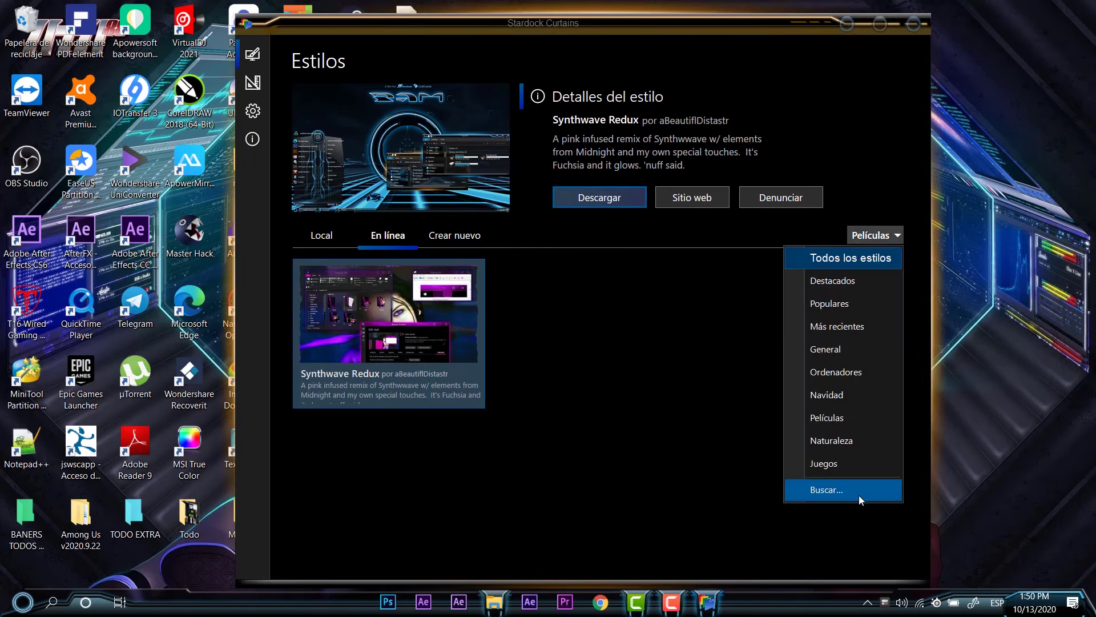
click(850, 467)
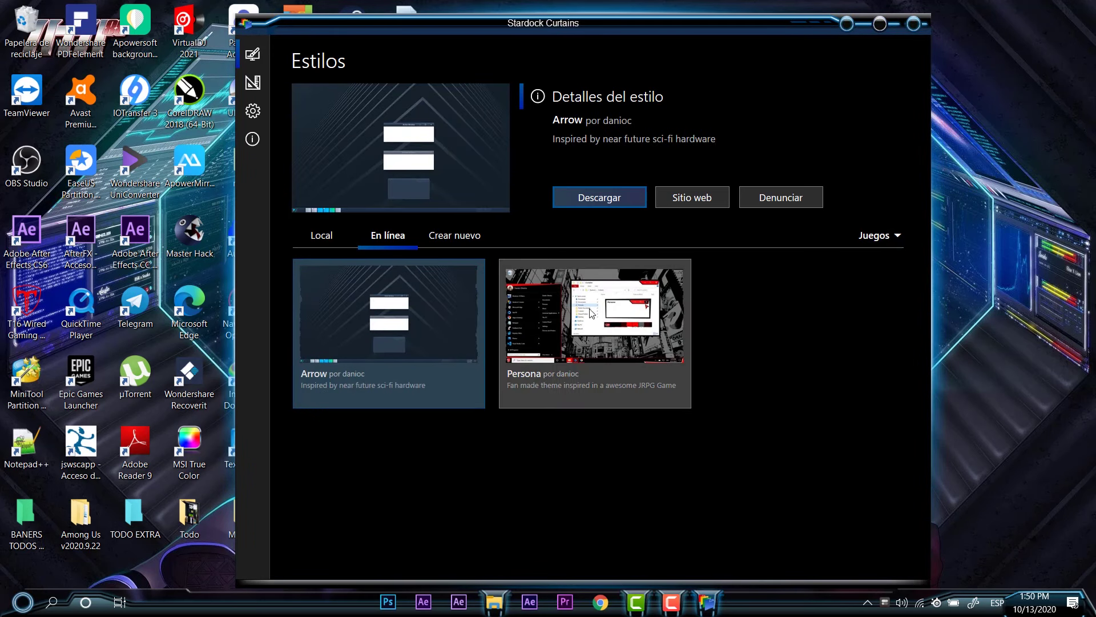
click(318, 238)
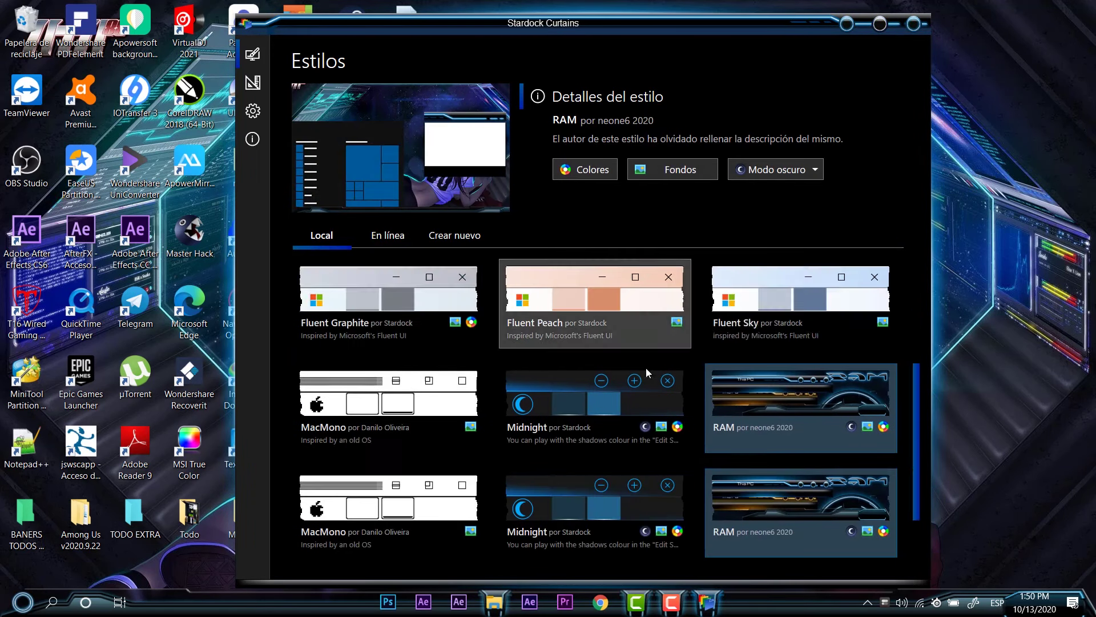
scroll(654, 388, down, 2)
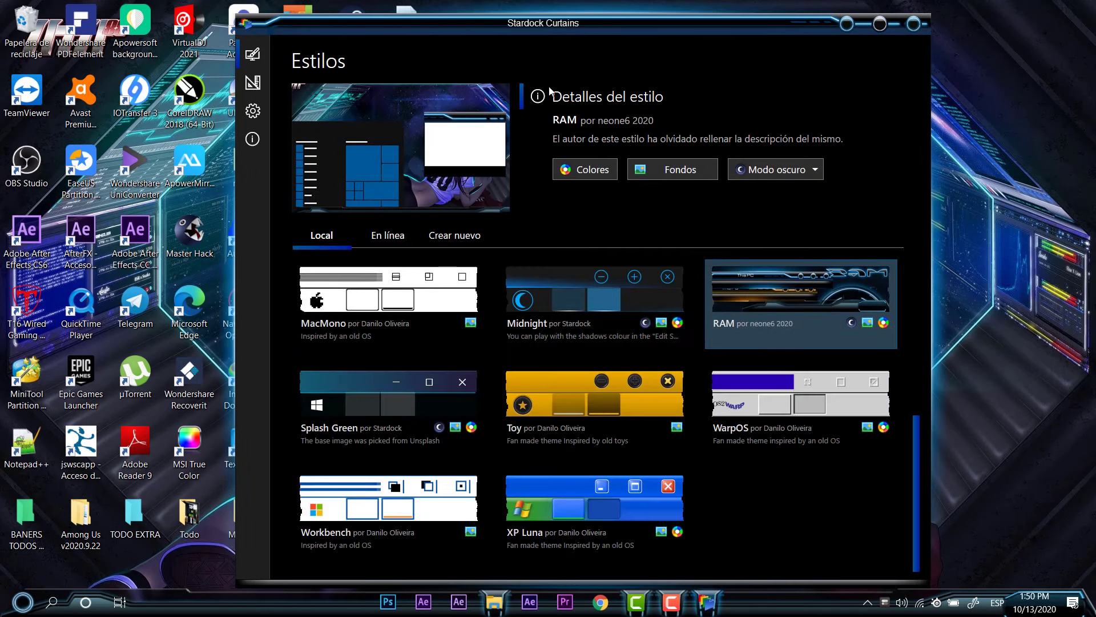